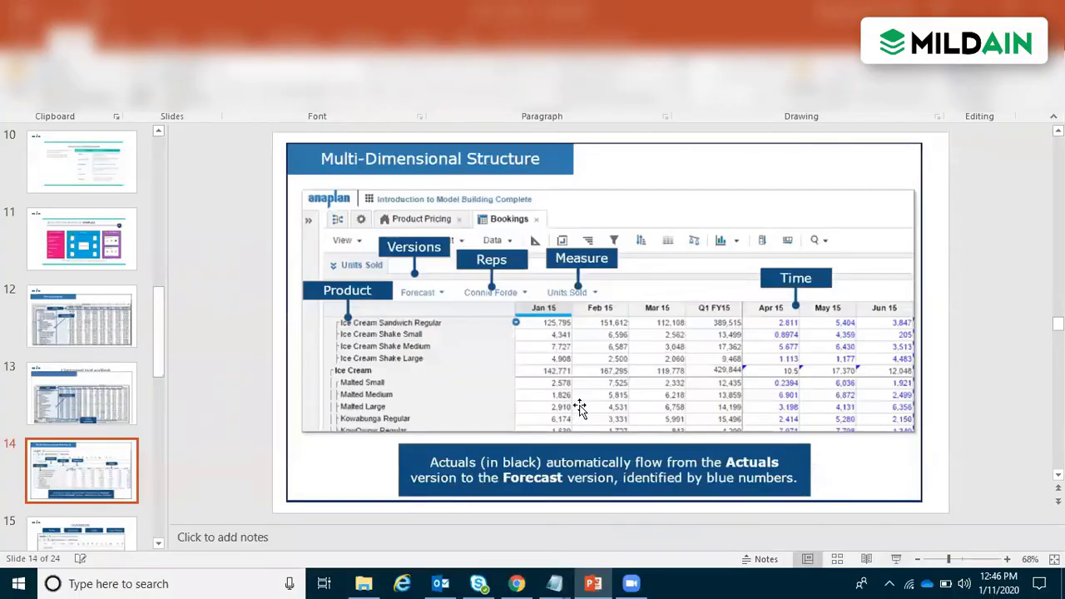
- Switch to the Anaplan model in Chrome and browse the Bookings sales team hierarchy, collapsing the East region
{"action": "left_click", "coordinate": [518, 582]}
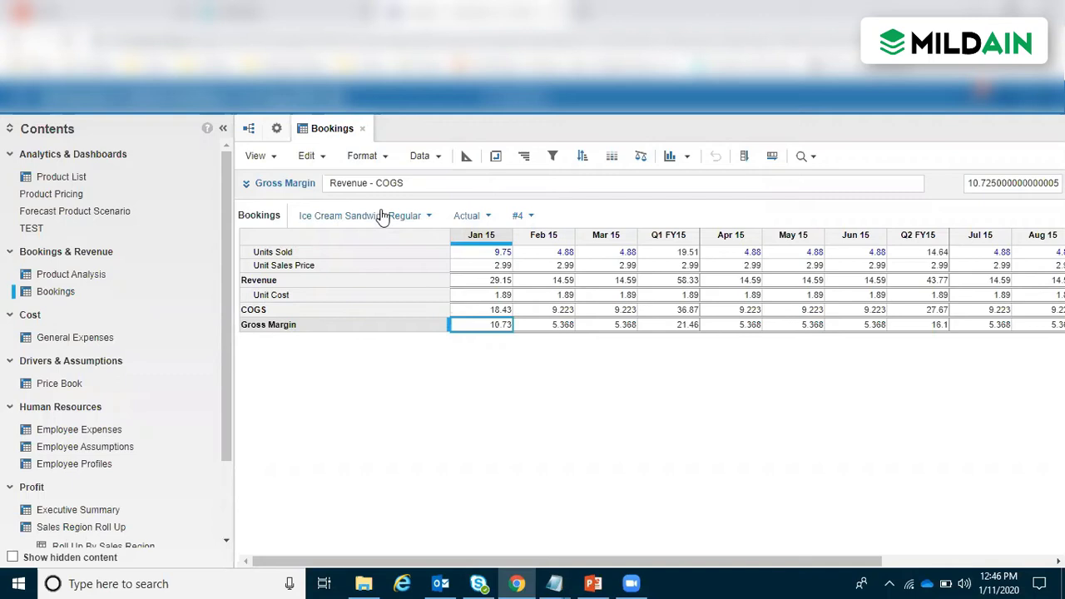
{"action": "left_click", "coordinate": [531, 217]}
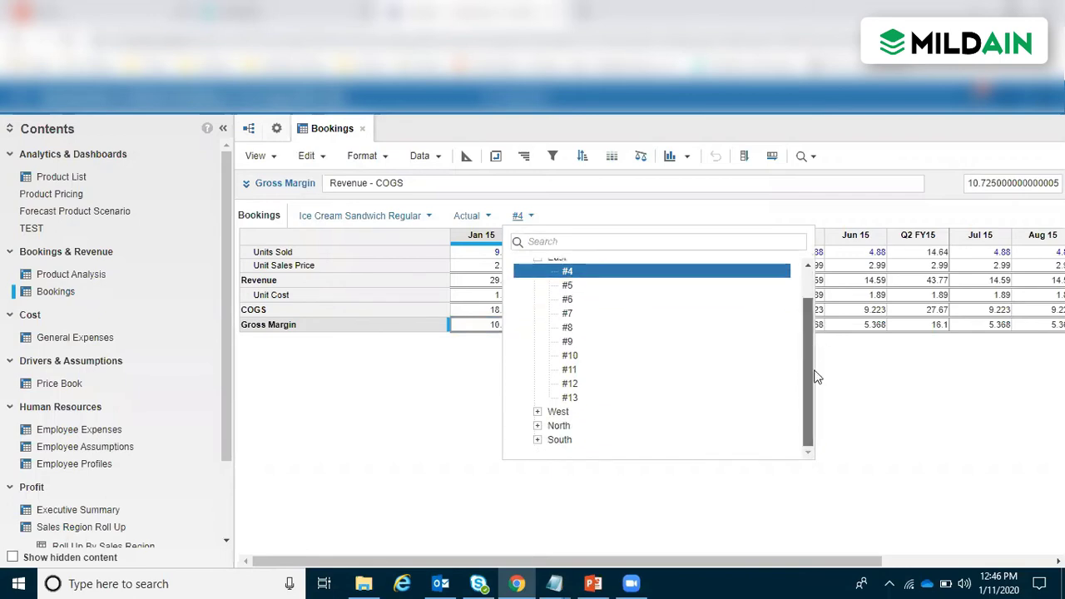
{"action": "left_click", "coordinate": [538, 412]}
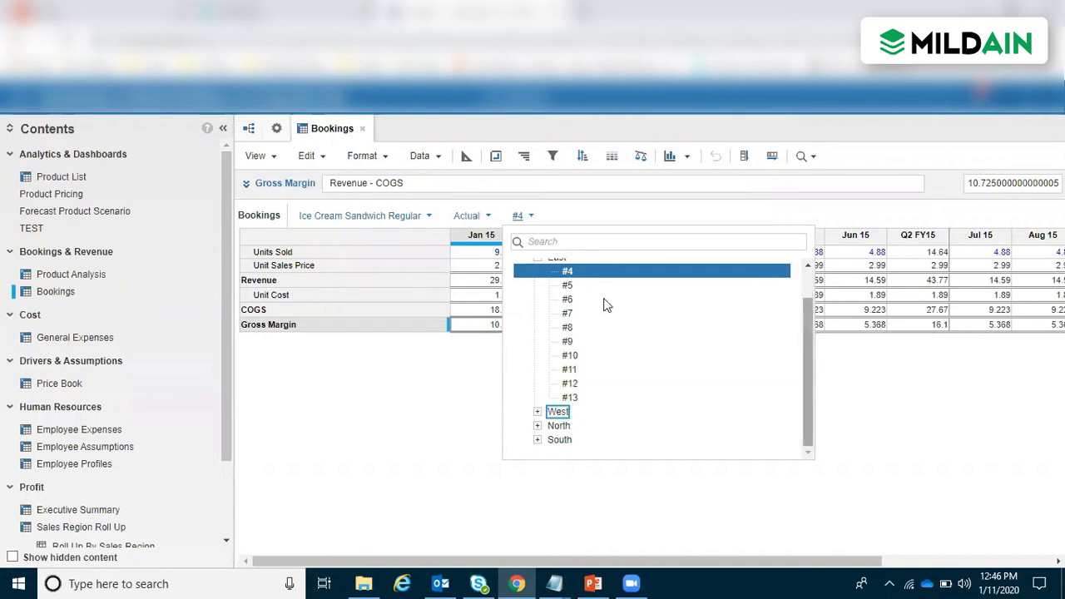
{"action": "scroll", "coordinate": [676, 308], "scroll_direction": "up", "scroll_amount": 2}
{"action": "left_click", "coordinate": [537, 292]}
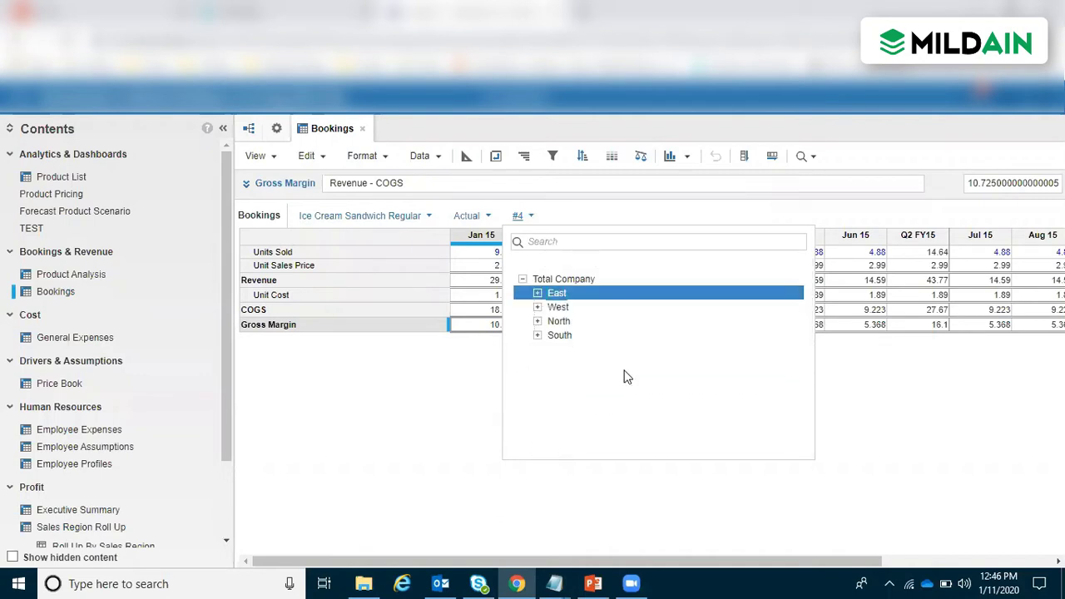
{"action": "left_click", "coordinate": [666, 480]}
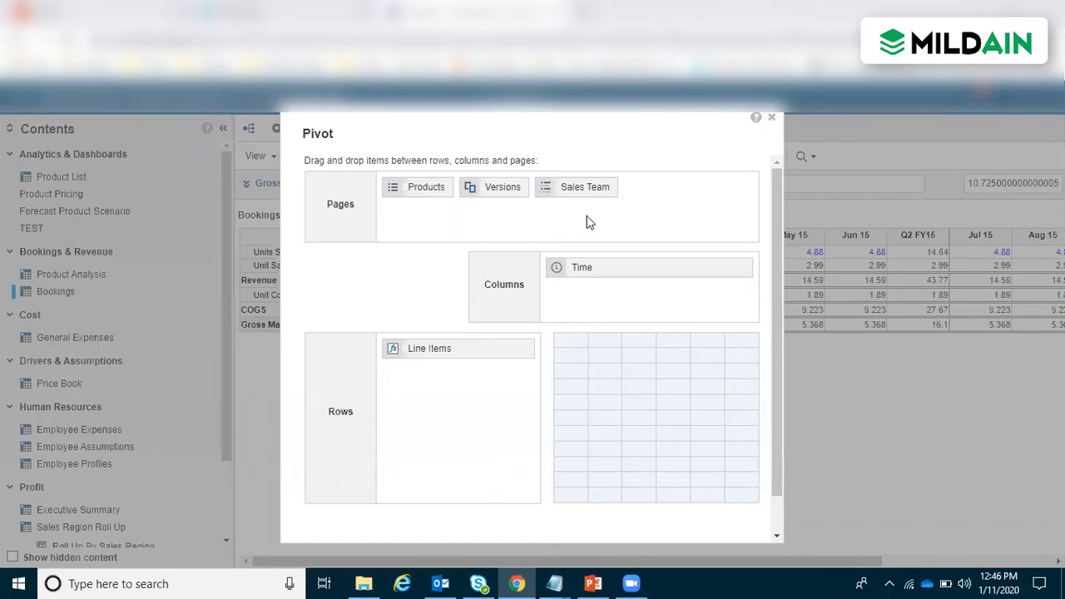
- Review how the Bookings dimensions are arranged in the Pivot dialog, repositioning the dialog and closing it without changing the layout
{"action": "left_click_drag", "start_coordinate": [571, 125], "coordinate": [683, 135]}
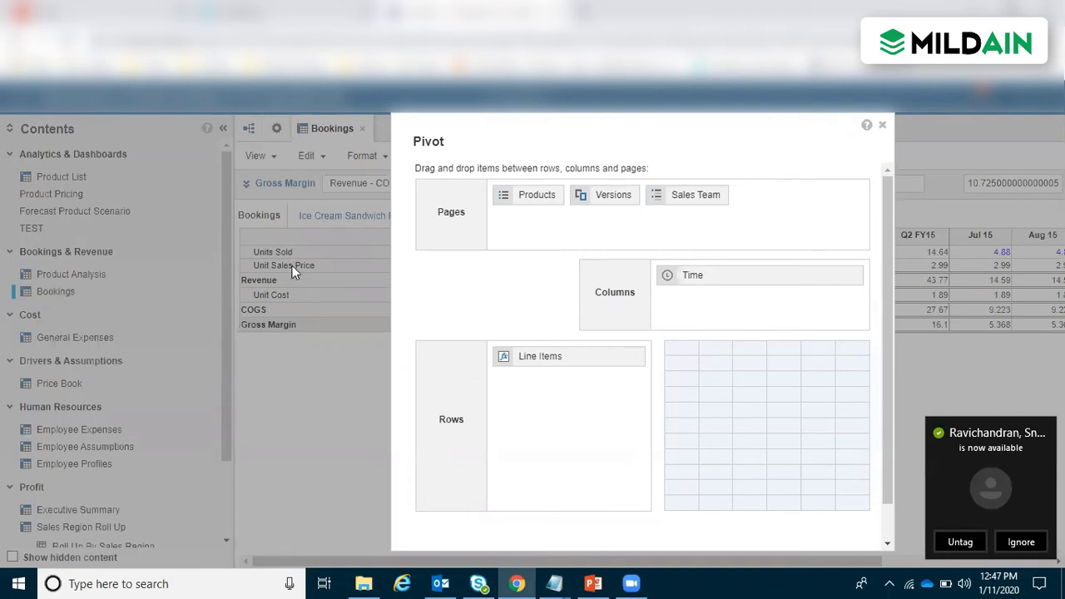
{"action": "left_click_drag", "start_coordinate": [654, 142], "coordinate": [630, 77]}
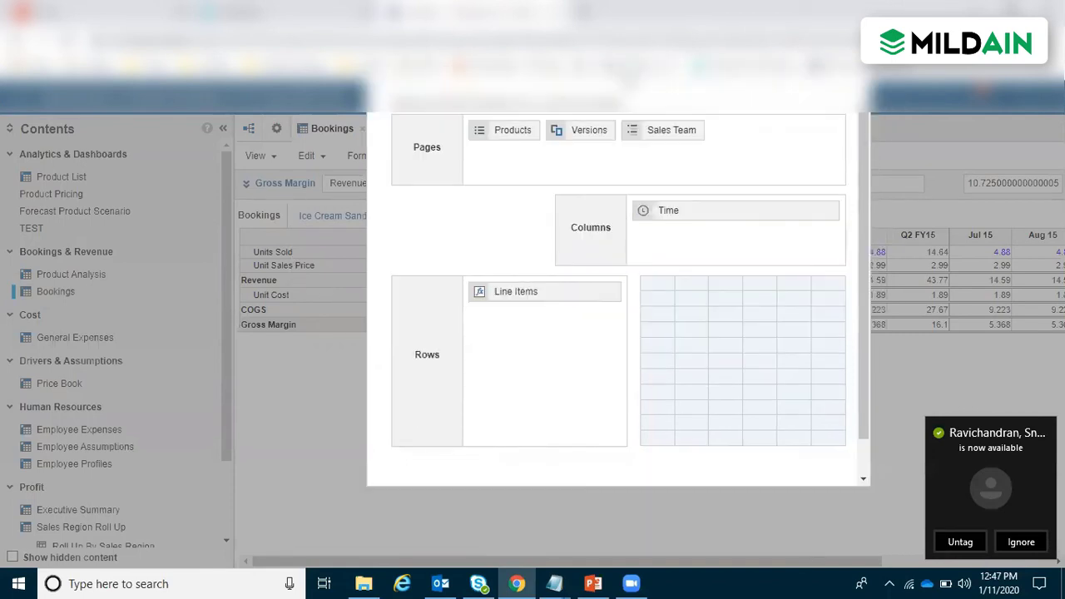
{"action": "scroll", "coordinate": [863, 463], "scroll_direction": "down", "scroll_amount": 2}
{"action": "left_click", "coordinate": [773, 489]}
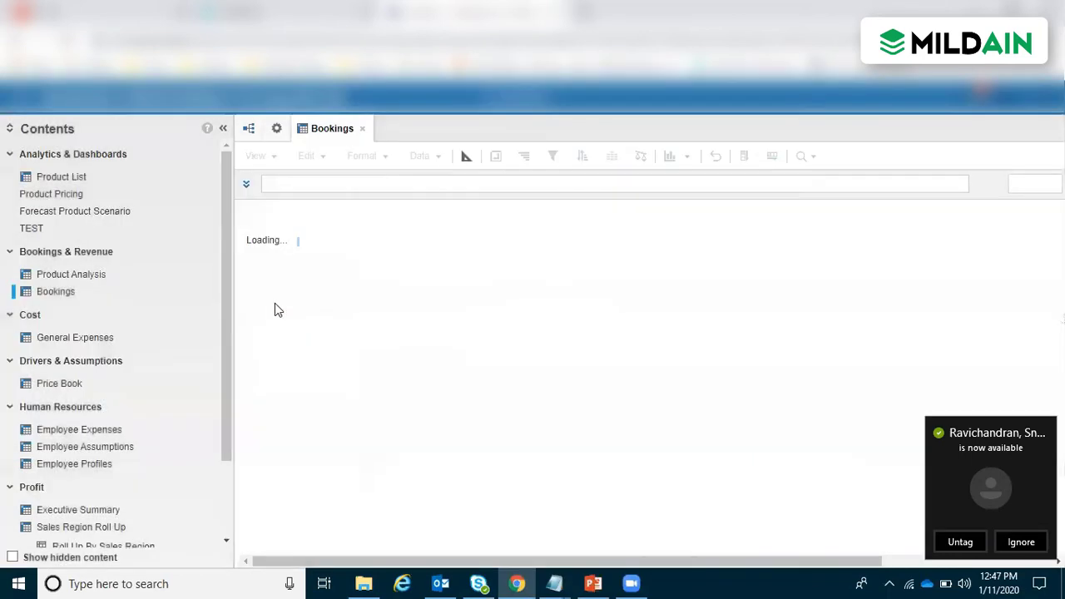
- Inspect the formulas of the Revenue, Units Sold and Unit Sales Price line items in Bookings
{"action": "left_click", "coordinate": [283, 283]}
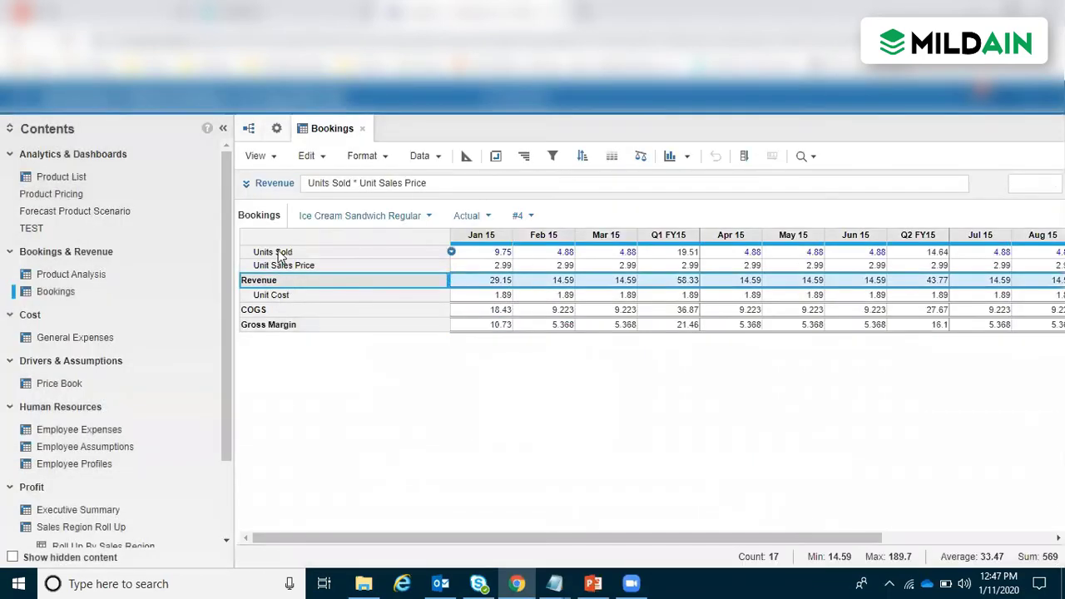
{"action": "left_click", "coordinate": [280, 253]}
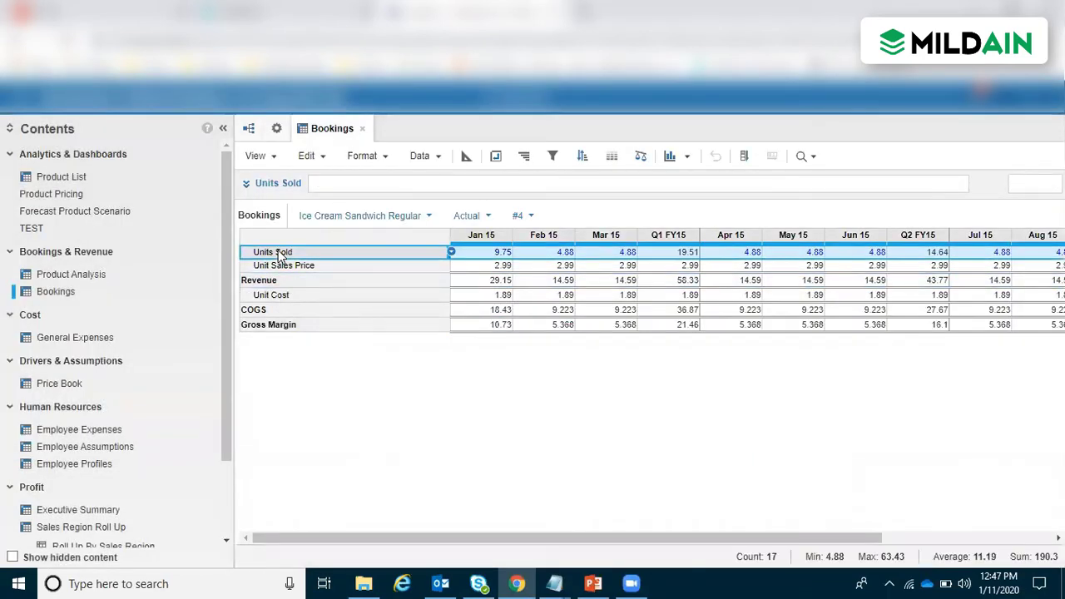
{"action": "left_click", "coordinate": [346, 267]}
{"action": "left_click", "coordinate": [357, 284]}
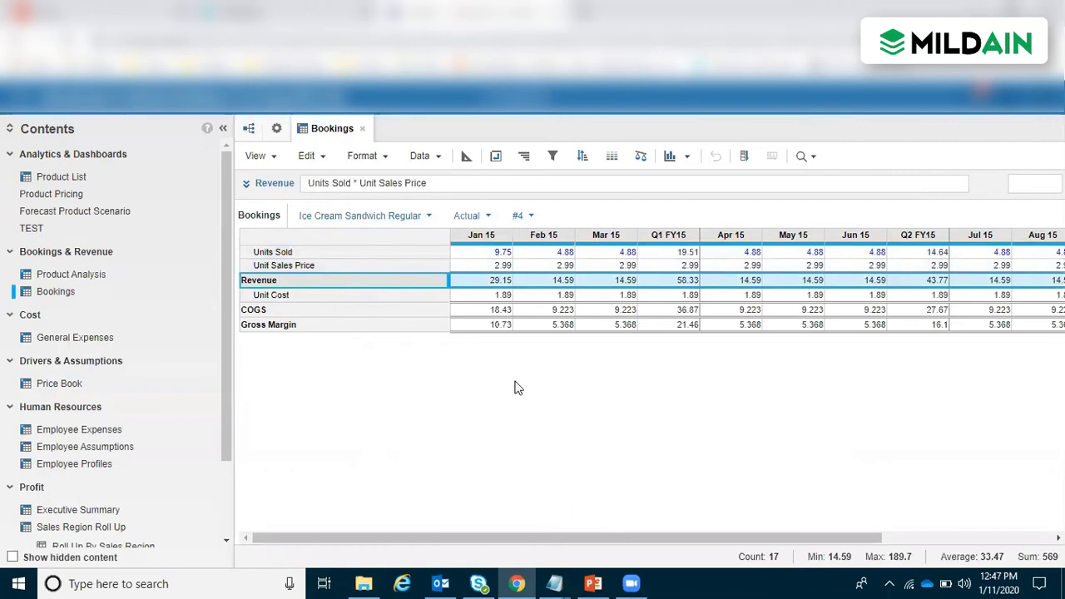
- Pivot the Bookings grid so Products is on rows and Line Items is on pages
{"action": "left_click", "coordinate": [496, 157]}
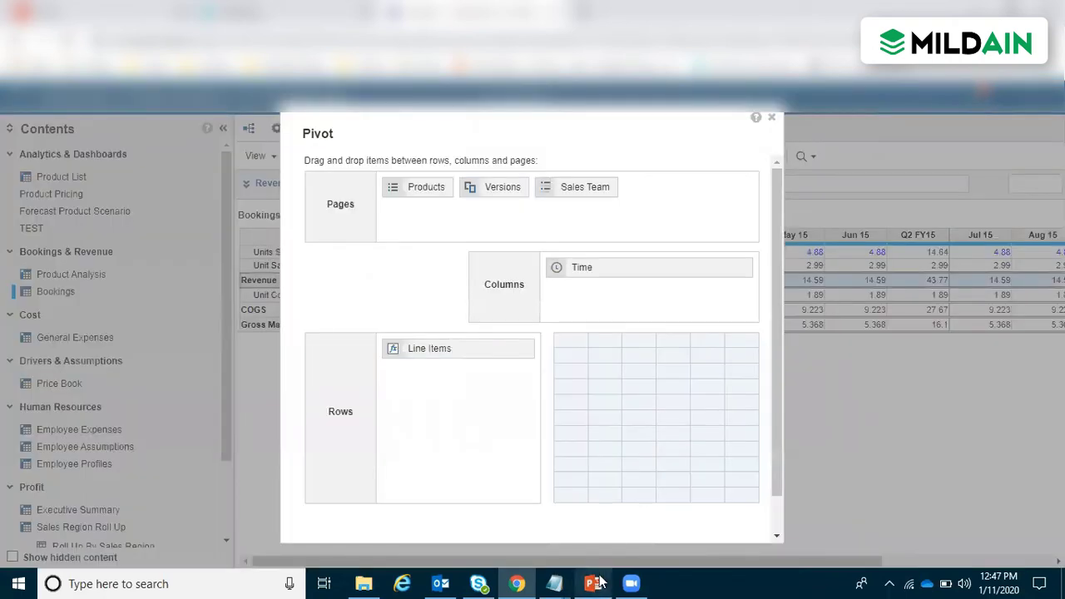
{"action": "key", "text": "alt+Tab"}
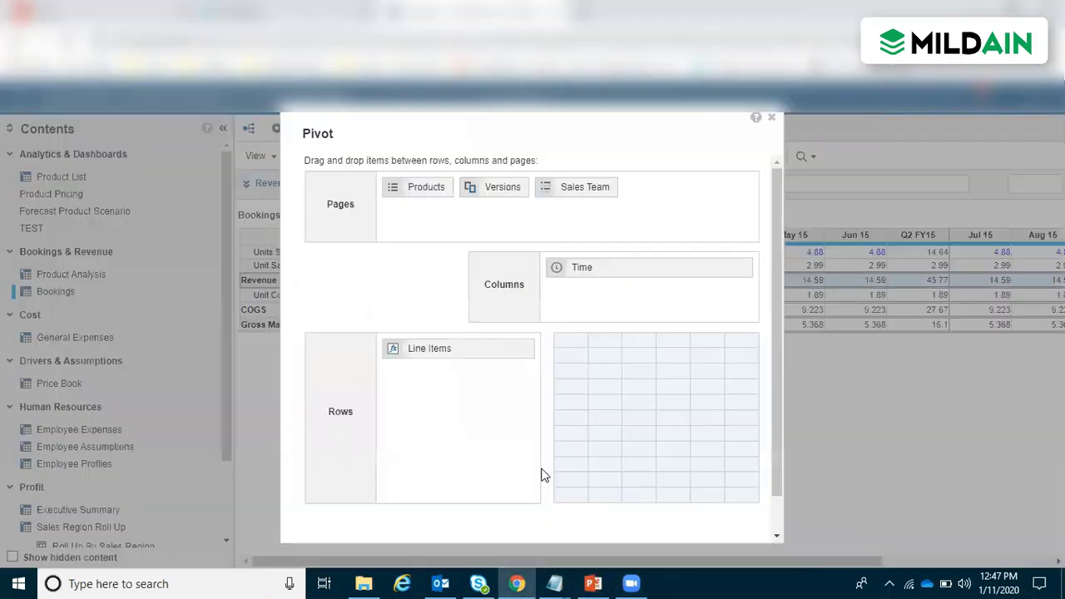
{"action": "key", "text": "alt+Tab"}
{"action": "left_click", "coordinate": [431, 189]}
{"action": "left_click_drag", "start_coordinate": [433, 191], "coordinate": [457, 404]}
{"action": "left_click_drag", "start_coordinate": [451, 353], "coordinate": [605, 187]}
{"action": "scroll", "coordinate": [638, 341], "scroll_direction": "down", "scroll_amount": 2}
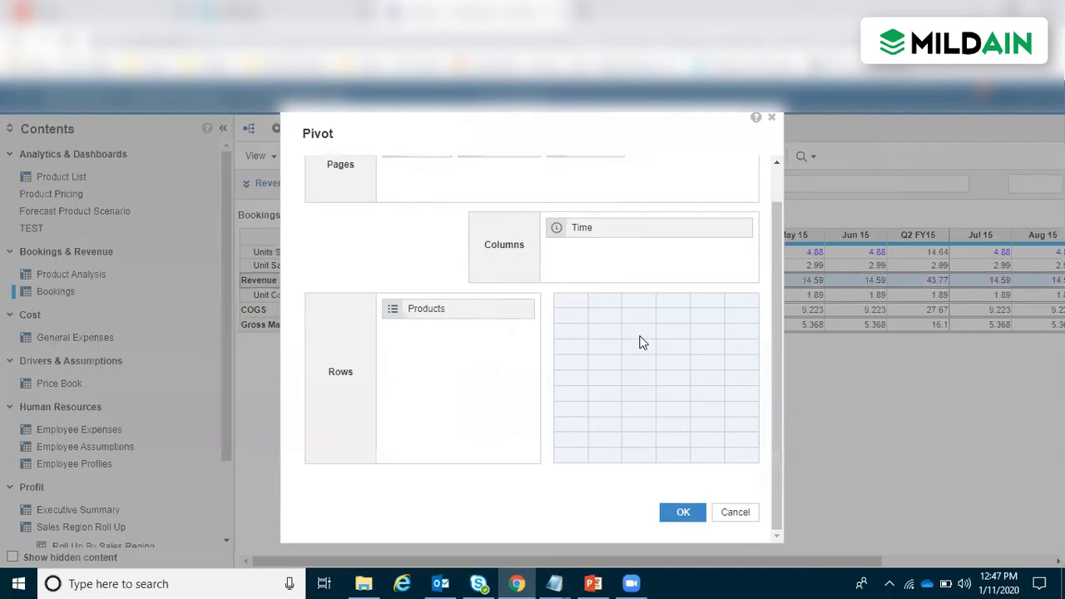
{"action": "scroll", "coordinate": [485, 333], "scroll_direction": "up", "scroll_amount": 2}
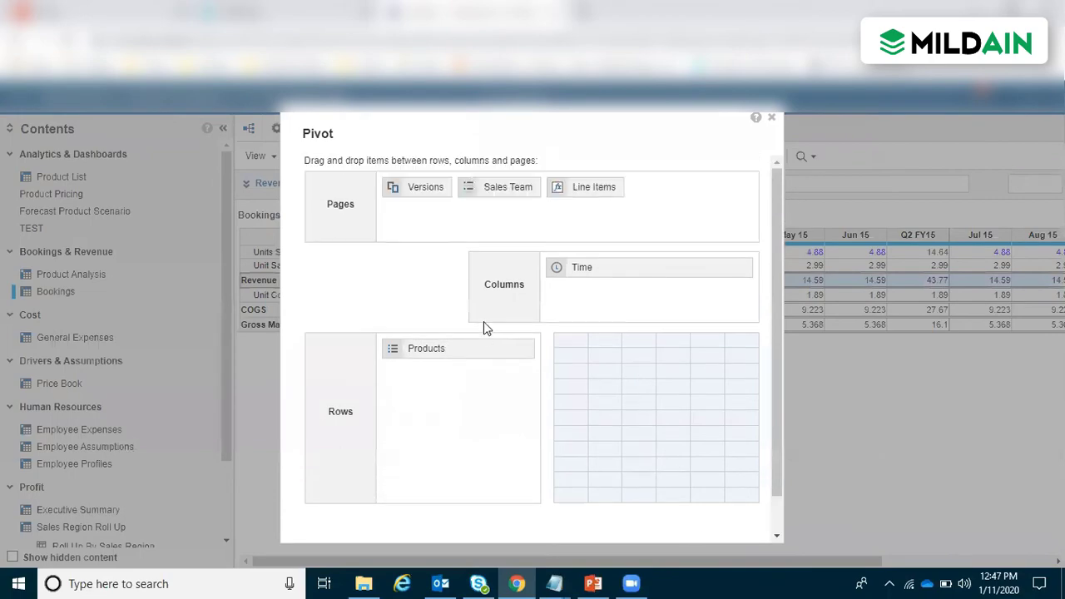
{"action": "scroll", "coordinate": [527, 371], "scroll_direction": "down", "scroll_amount": 2}
{"action": "left_click", "coordinate": [683, 510]}
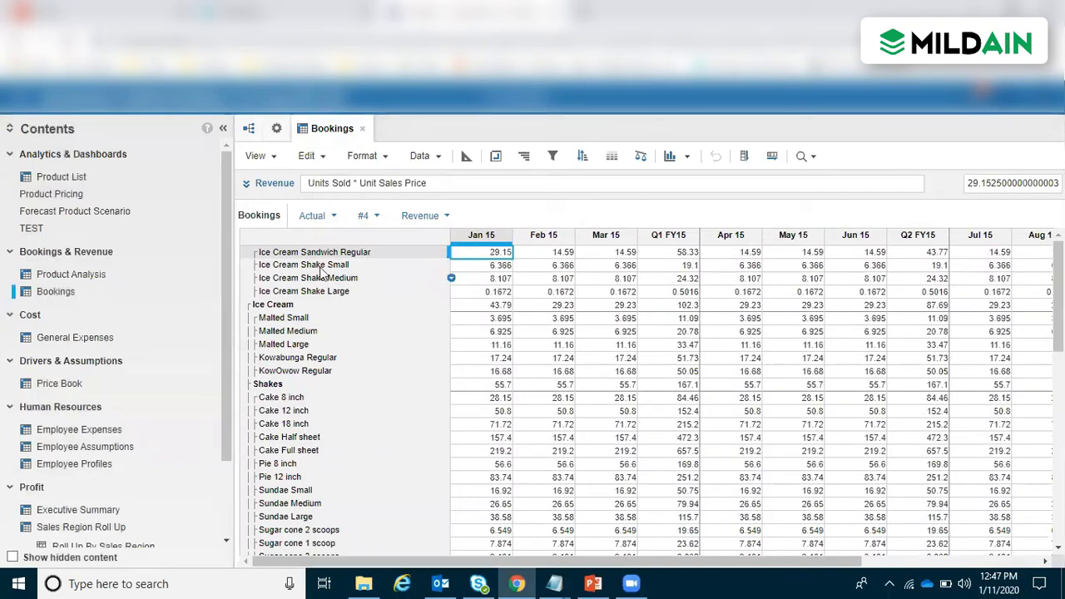
- Look through the product rows in the pivoted Bookings grid and open the line item page selector
{"action": "scroll", "coordinate": [324, 277], "scroll_direction": "down", "scroll_amount": 3}
{"action": "scroll", "coordinate": [326, 297], "scroll_direction": "down", "scroll_amount": 3}
{"action": "scroll", "coordinate": [326, 297], "scroll_direction": "up", "scroll_amount": 6}
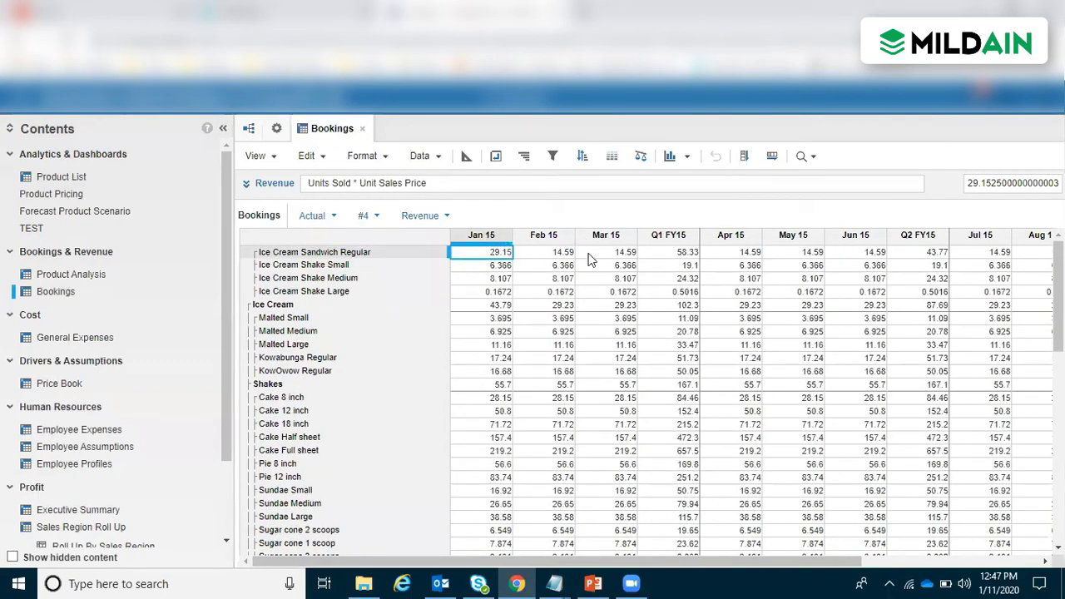
{"action": "left_click", "coordinate": [447, 216]}
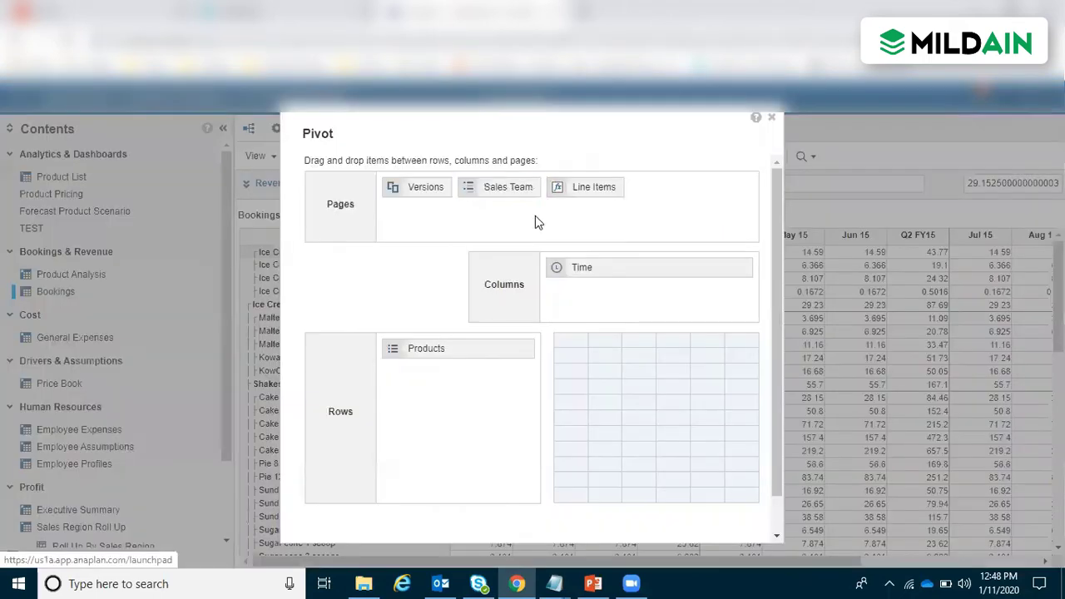
- Pivot Bookings so Line Items is on rows and Products is on pages
{"action": "left_click_drag", "start_coordinate": [583, 186], "coordinate": [610, 204]}
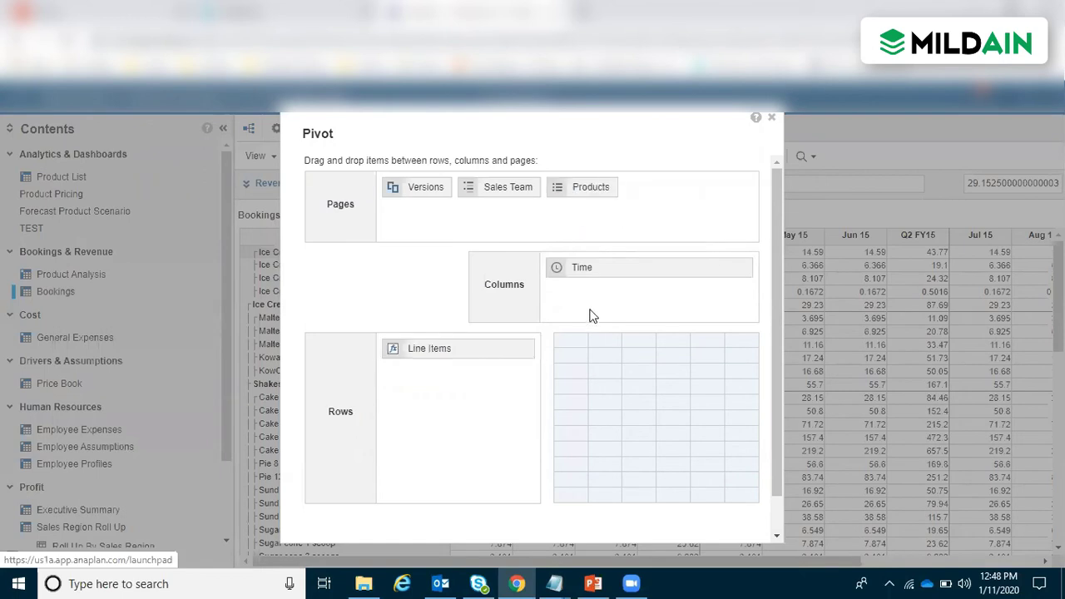
{"action": "scroll", "coordinate": [589, 314], "scroll_direction": "down", "scroll_amount": 2}
{"action": "left_click", "coordinate": [678, 516]}
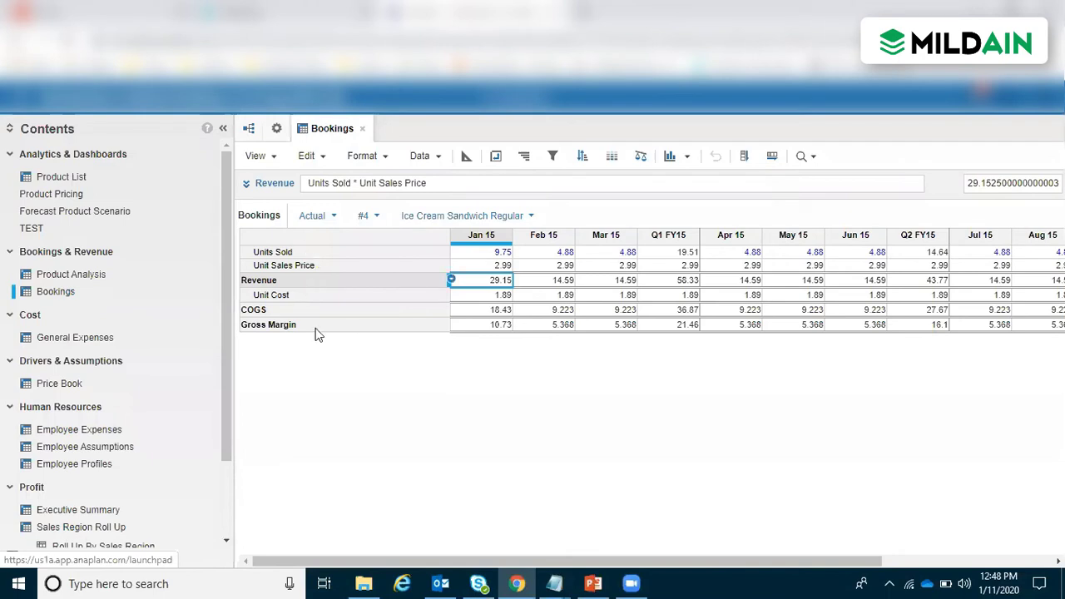
- Examine the product hierarchy in the Bookings page selector, keeping Ice Cream Sandwich Regular selected
{"action": "left_click", "coordinate": [533, 217]}
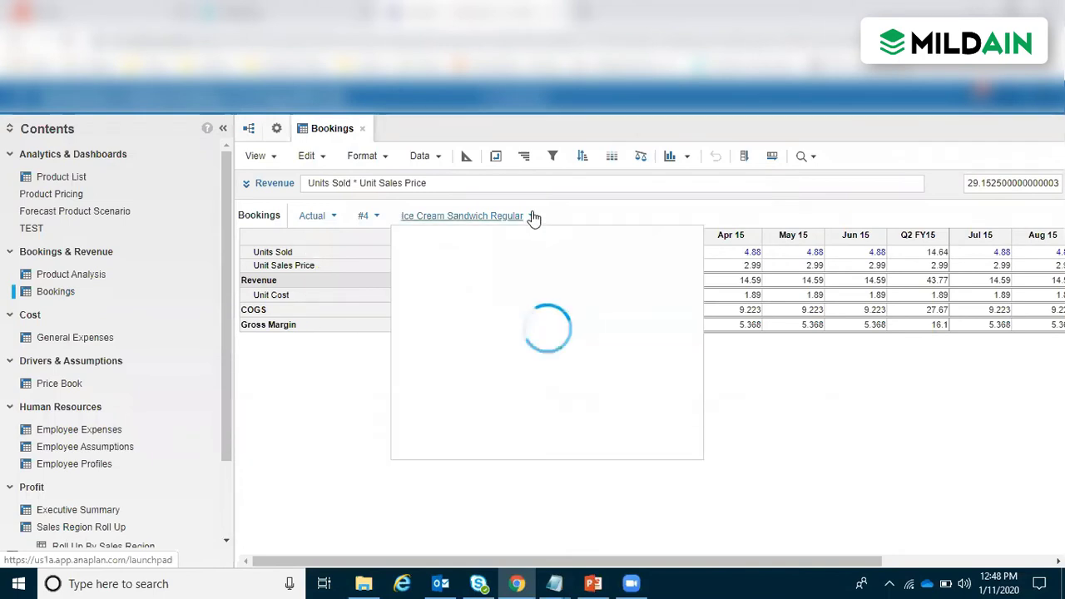
{"action": "left_click", "coordinate": [851, 447]}
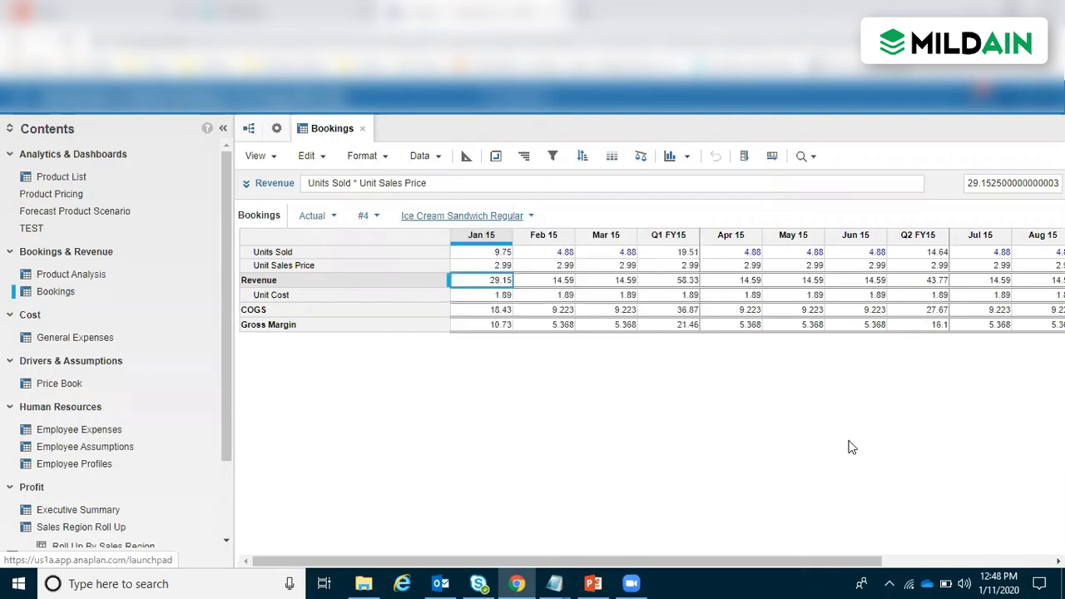
{"action": "left_click", "coordinate": [530, 217]}
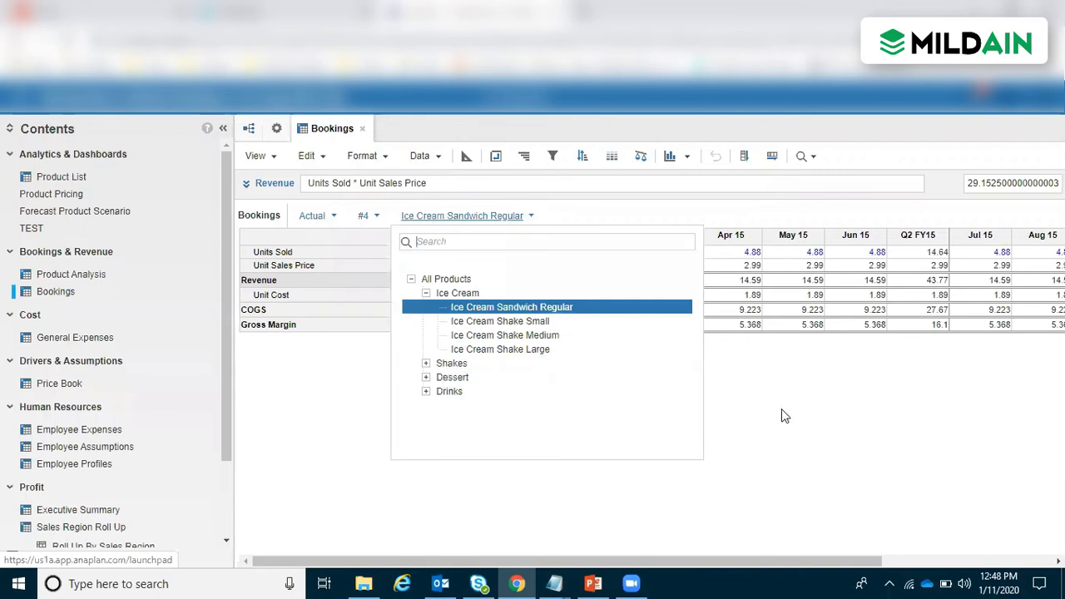
{"action": "left_click", "coordinate": [838, 413]}
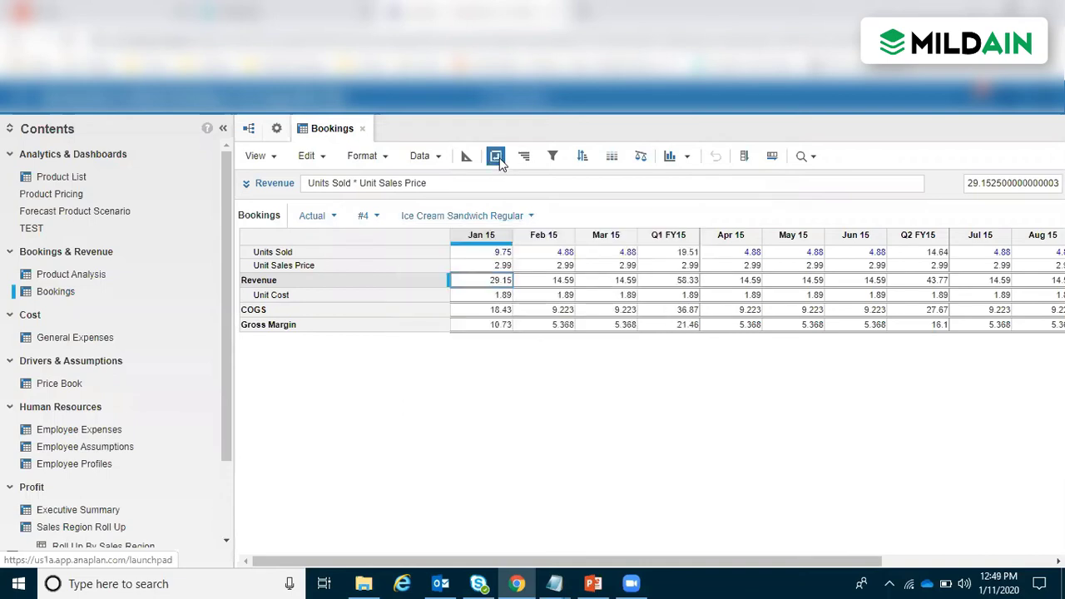
- Recheck where Products sits in the pivot layout and view its page selector without changing the arrangement or selection
{"action": "left_click", "coordinate": [497, 158]}
{"action": "left_click", "coordinate": [591, 198]}
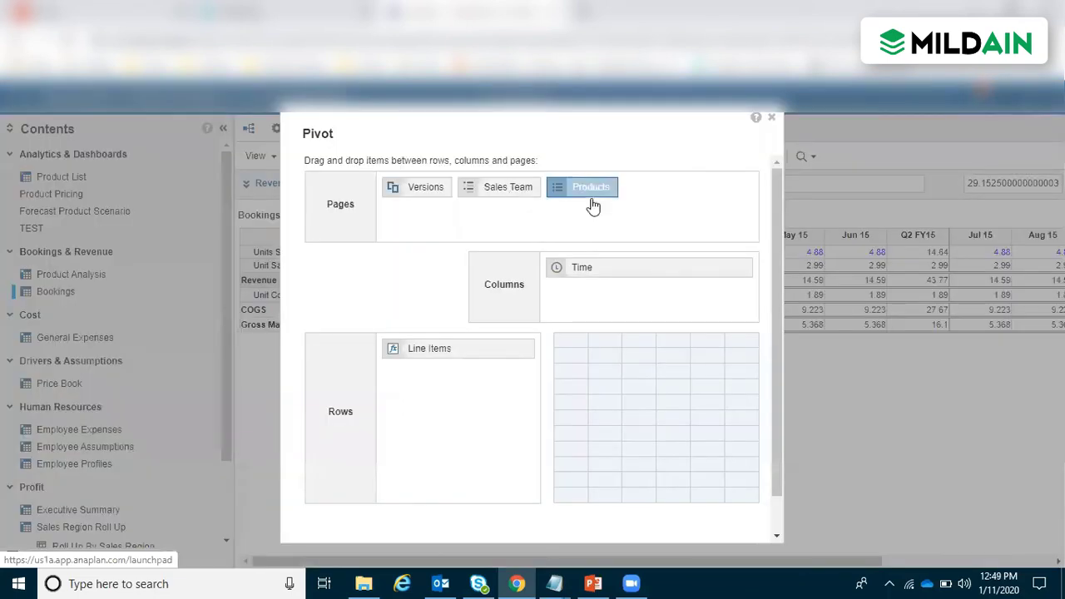
{"action": "scroll", "coordinate": [592, 204], "scroll_direction": "down", "scroll_amount": 1}
{"action": "scroll", "coordinate": [591, 176], "scroll_direction": "up", "scroll_amount": 1}
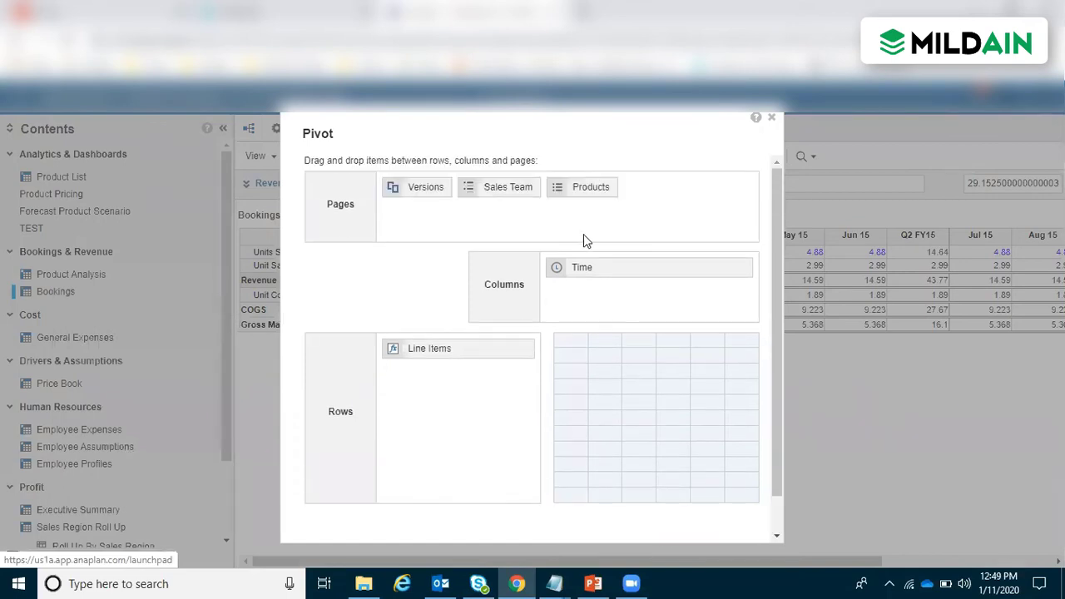
{"action": "scroll", "coordinate": [612, 332], "scroll_direction": "down", "scroll_amount": 1}
{"action": "left_click", "coordinate": [687, 510]}
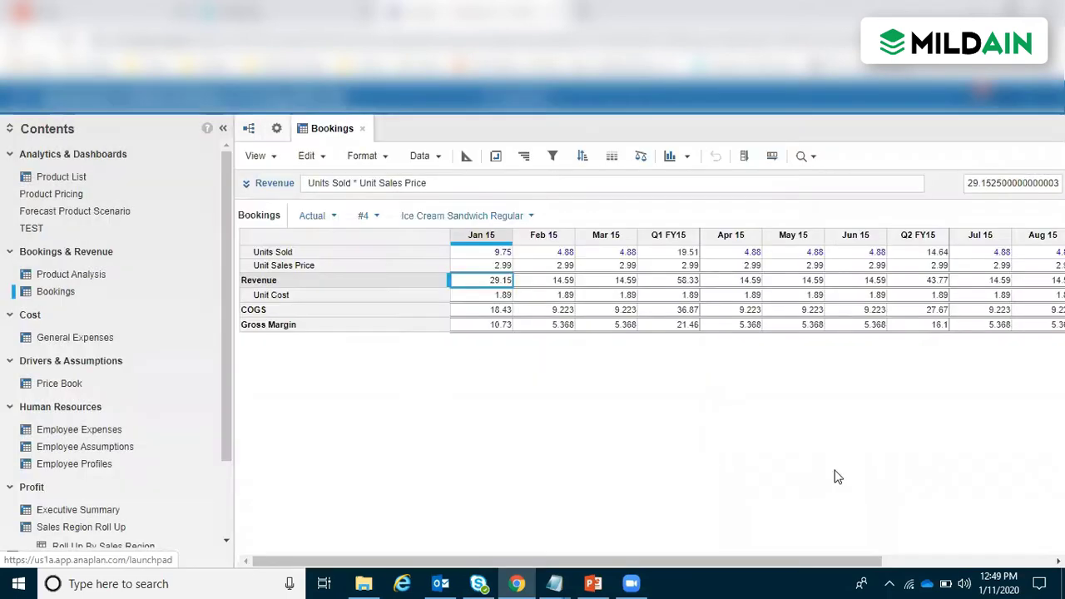
{"action": "left_click", "coordinate": [532, 217]}
{"action": "left_click", "coordinate": [832, 428]}
- Open the Products list in the model settings and examine its Ice Cream, Shakes, Dessert and Drinks groups
{"action": "left_click", "coordinate": [276, 129]}
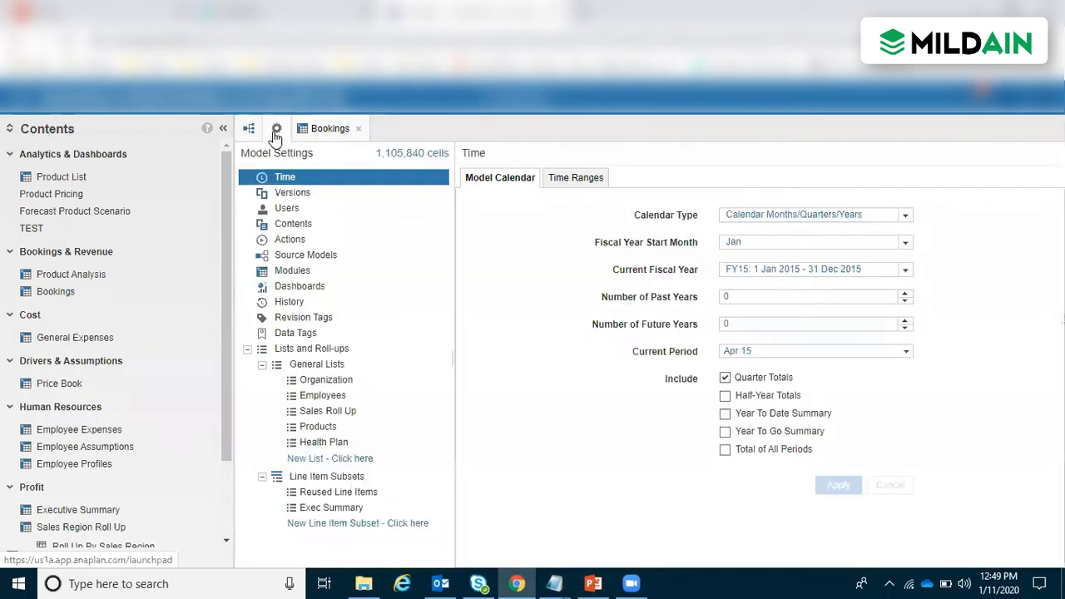
{"action": "left_click", "coordinate": [323, 426]}
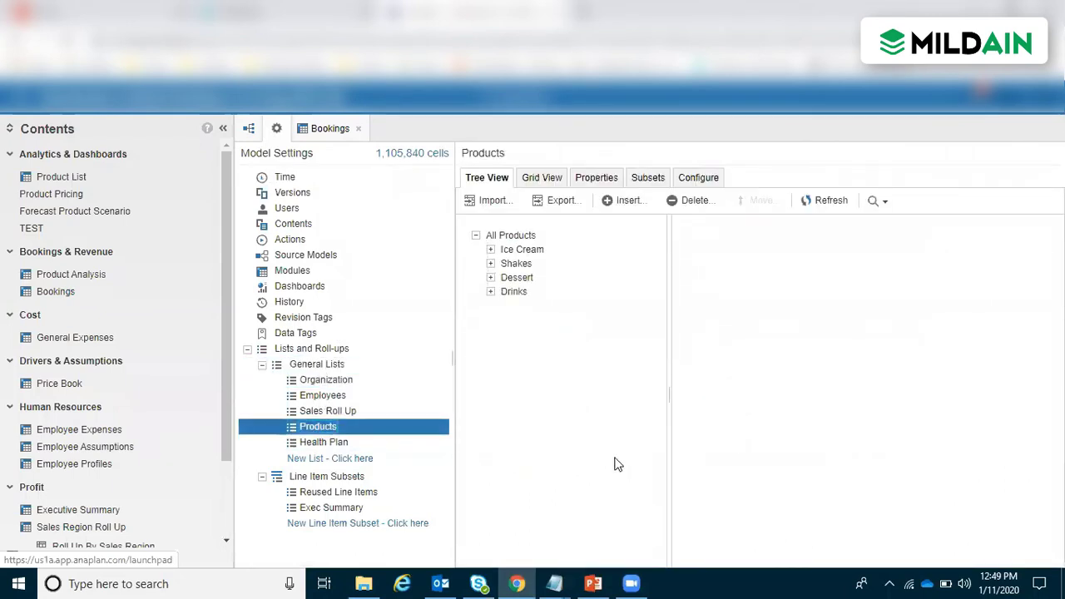
{"action": "left_click", "coordinate": [513, 249]}
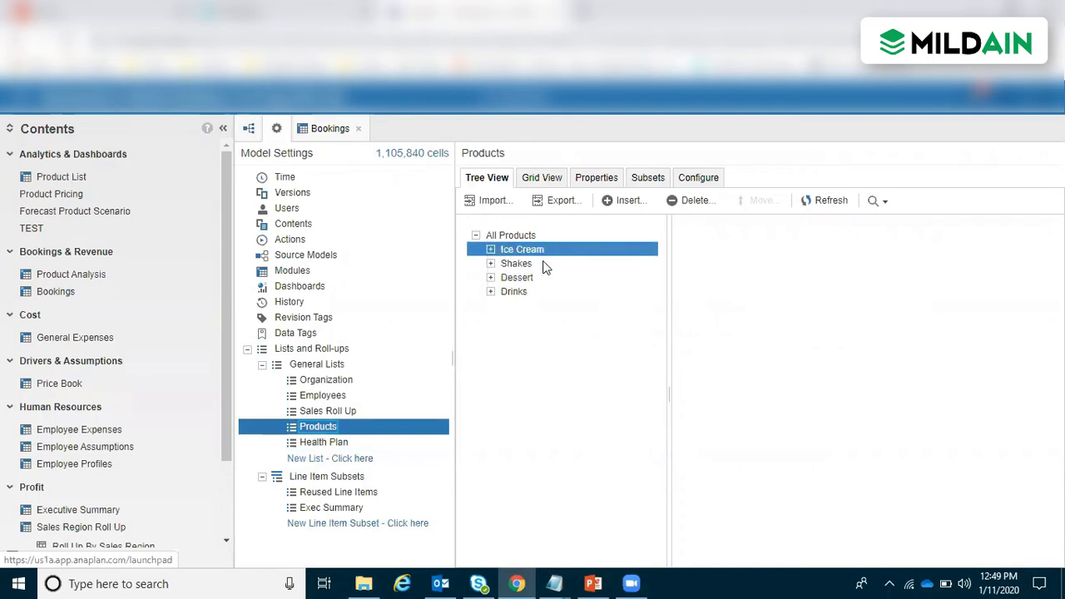
{"action": "left_click", "coordinate": [544, 265]}
{"action": "left_click", "coordinate": [543, 279]}
{"action": "left_click", "coordinate": [539, 292]}
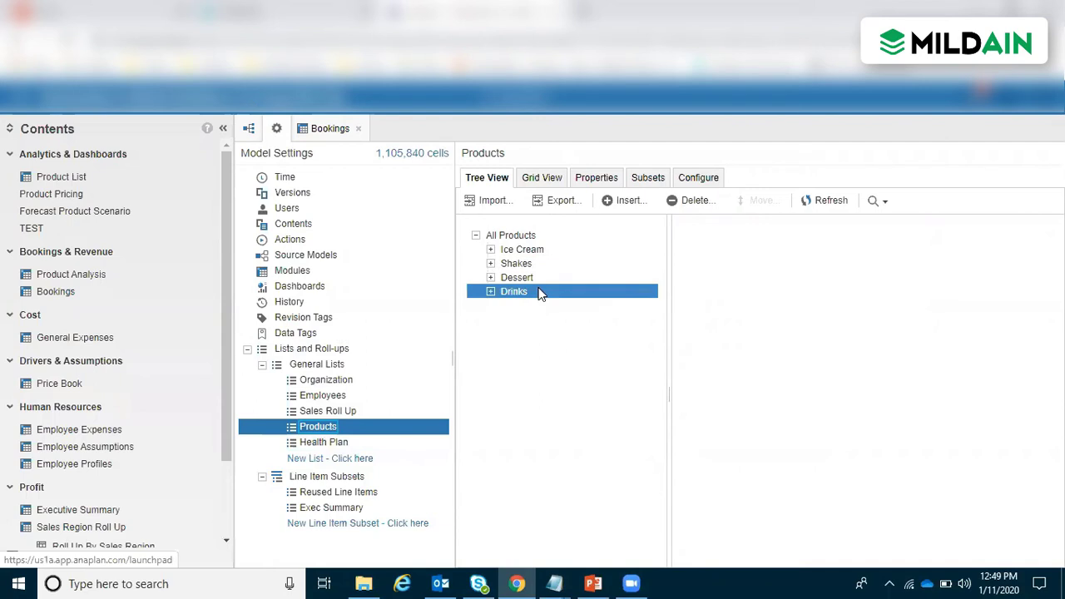
- Expand the Ice Cream group and examine its child products alongside the Shakes group
{"action": "double_click", "coordinate": [511, 250]}
{"action": "left_click", "coordinate": [545, 277]}
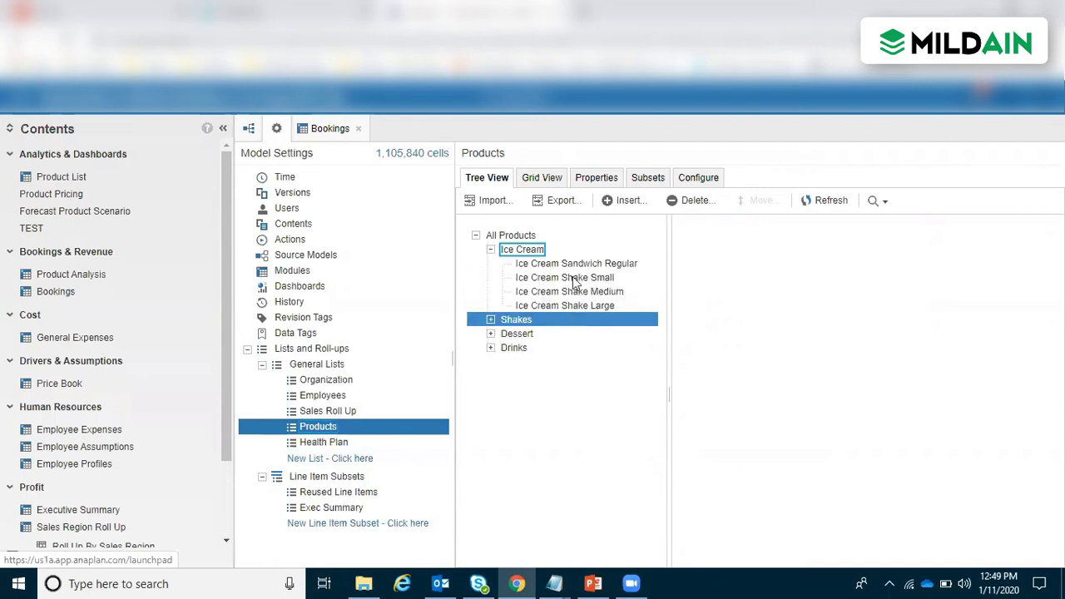
{"action": "left_click", "coordinate": [572, 280]}
{"action": "left_click", "coordinate": [577, 321]}
{"action": "left_click", "coordinate": [588, 291]}
{"action": "left_click", "coordinate": [522, 250]}
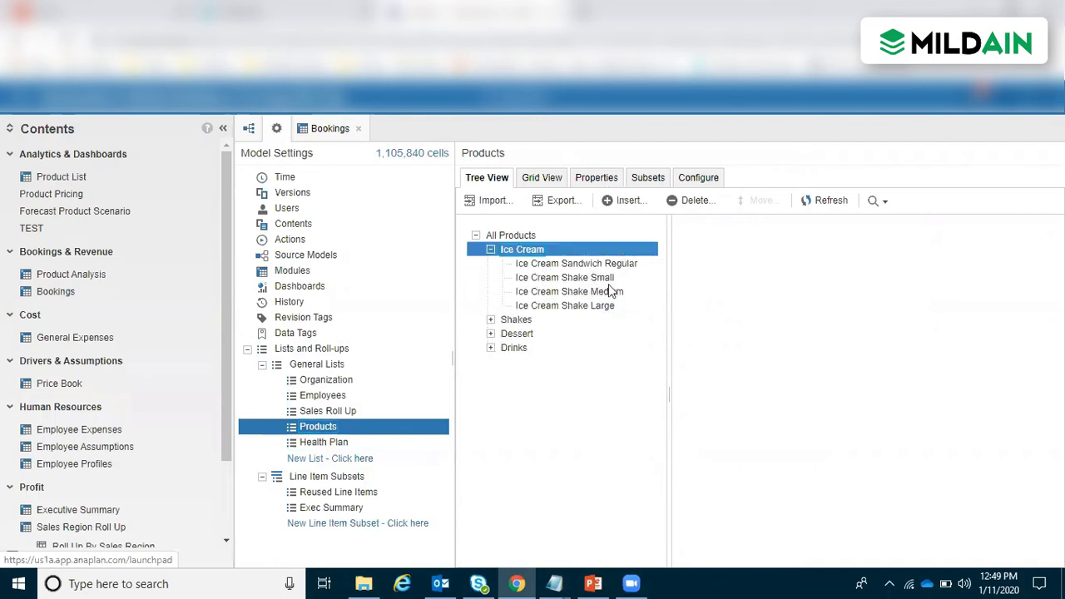
{"action": "left_click", "coordinate": [609, 289]}
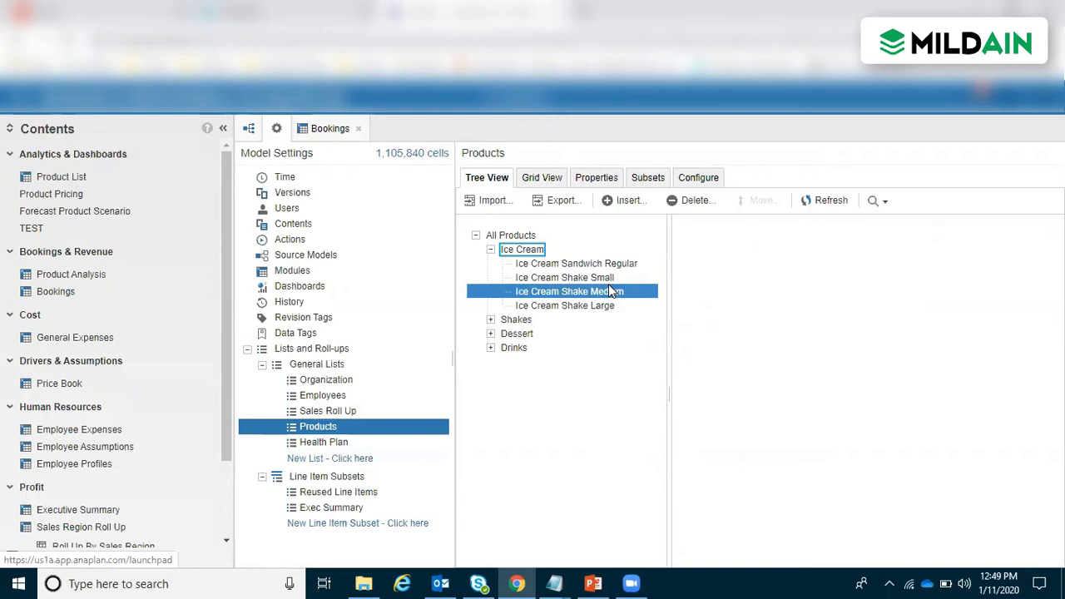
{"action": "left_click", "coordinate": [509, 321]}
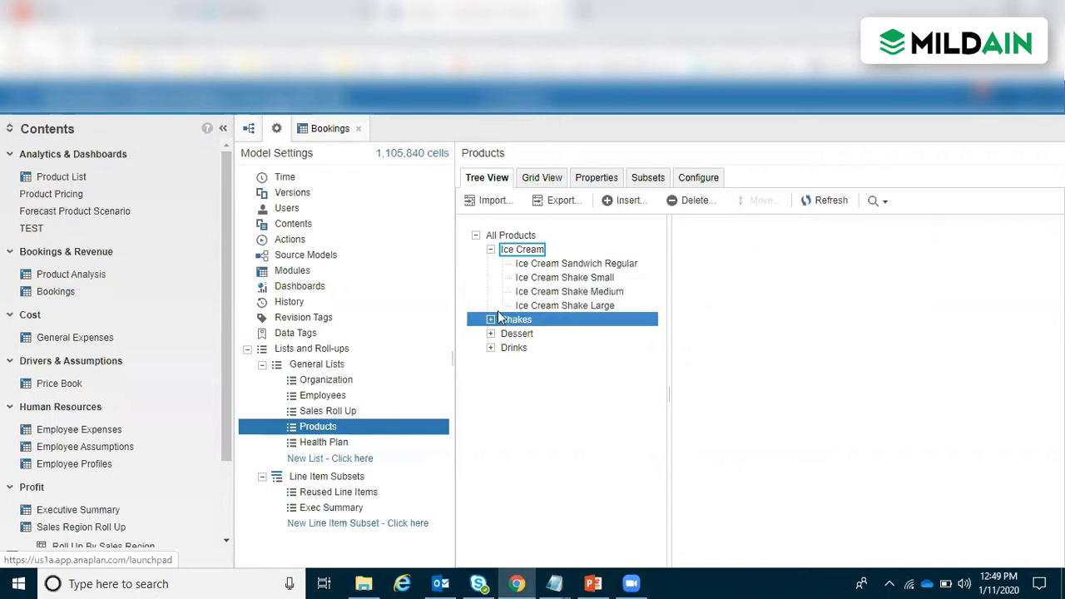
- Expand the Shakes and Dessert groups and compare the product hierarchy with the Multi-Dimensional Structure slide in PowerPoint
{"action": "left_click", "coordinate": [491, 320]}
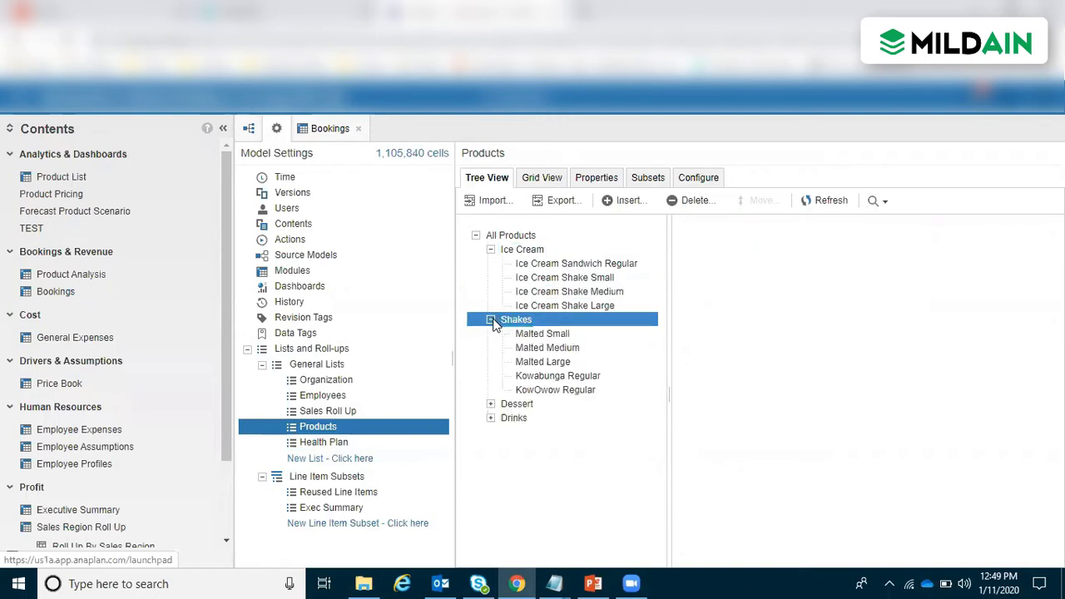
{"action": "left_click", "coordinate": [492, 405]}
{"action": "scroll", "coordinate": [534, 418], "scroll_direction": "down", "scroll_amount": 1}
{"action": "scroll", "coordinate": [533, 418], "scroll_direction": "up", "scroll_amount": 3}
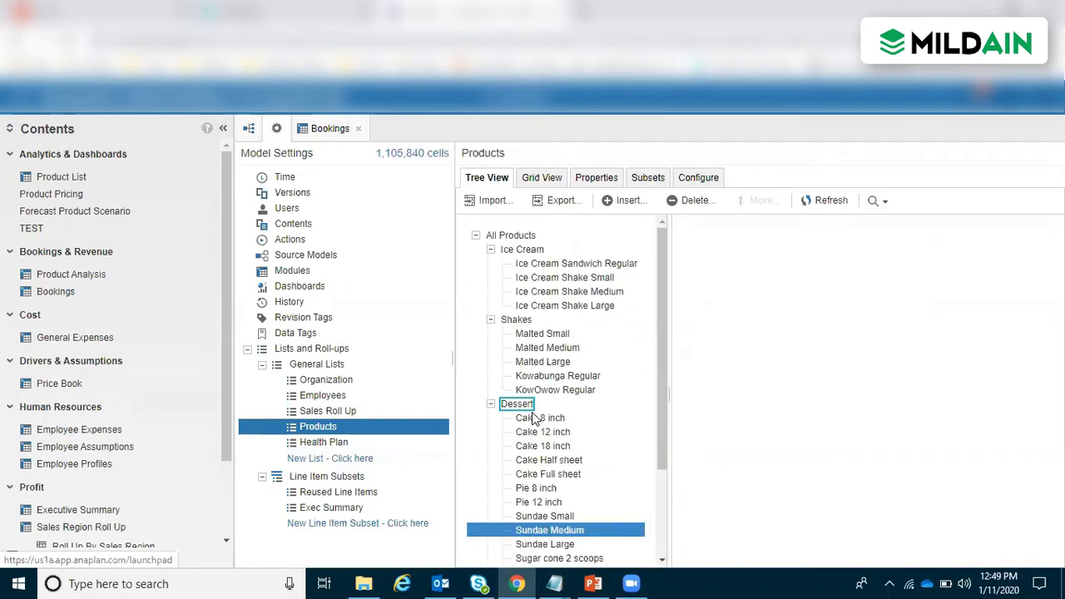
{"action": "left_click", "coordinate": [553, 403]}
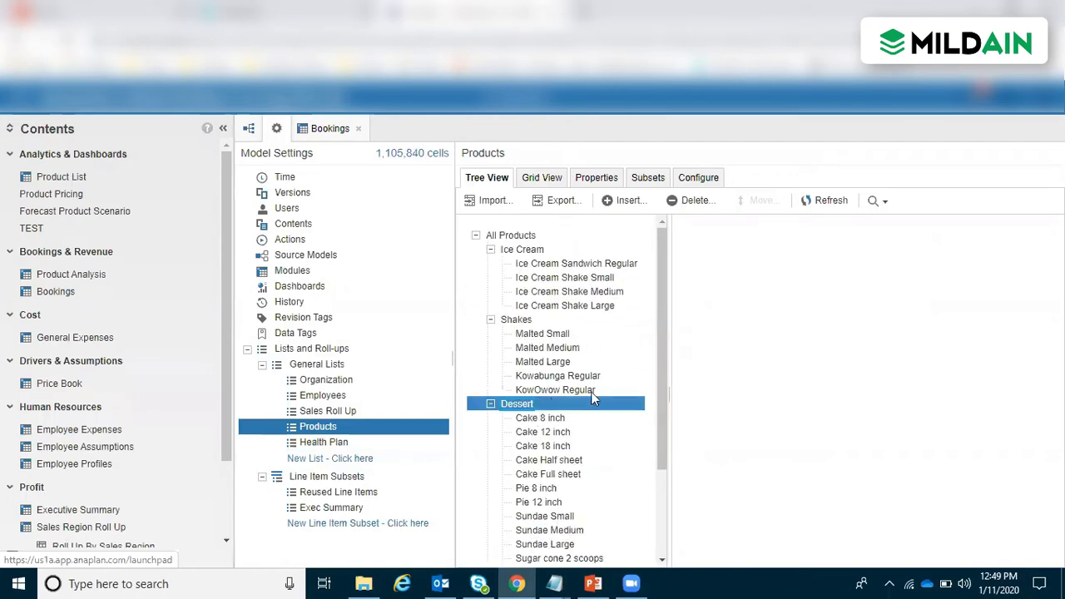
{"action": "left_click", "coordinate": [597, 576]}
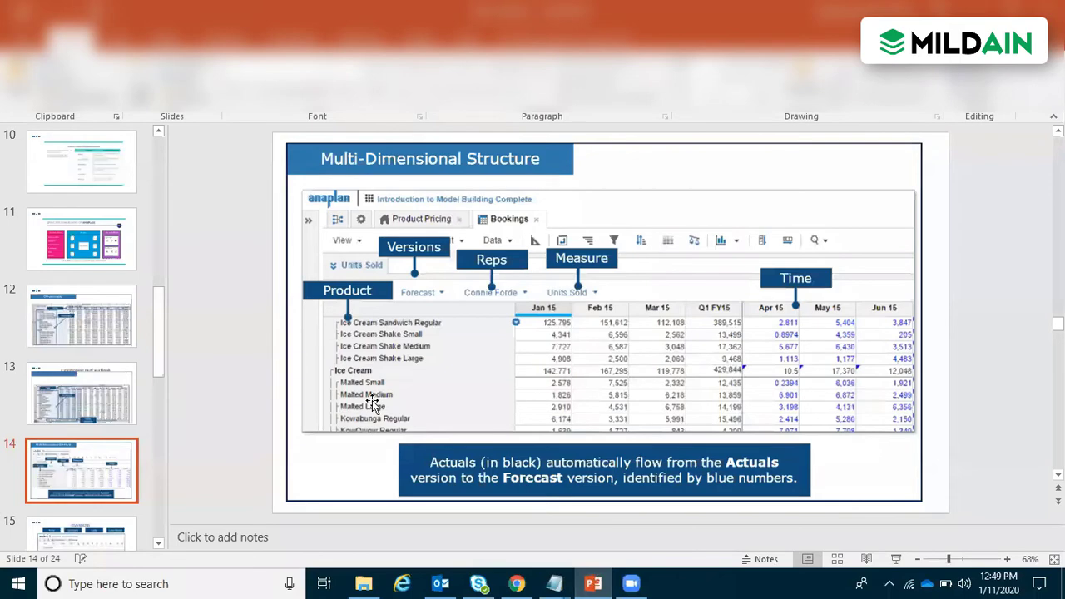
{"action": "left_click", "coordinate": [595, 581]}
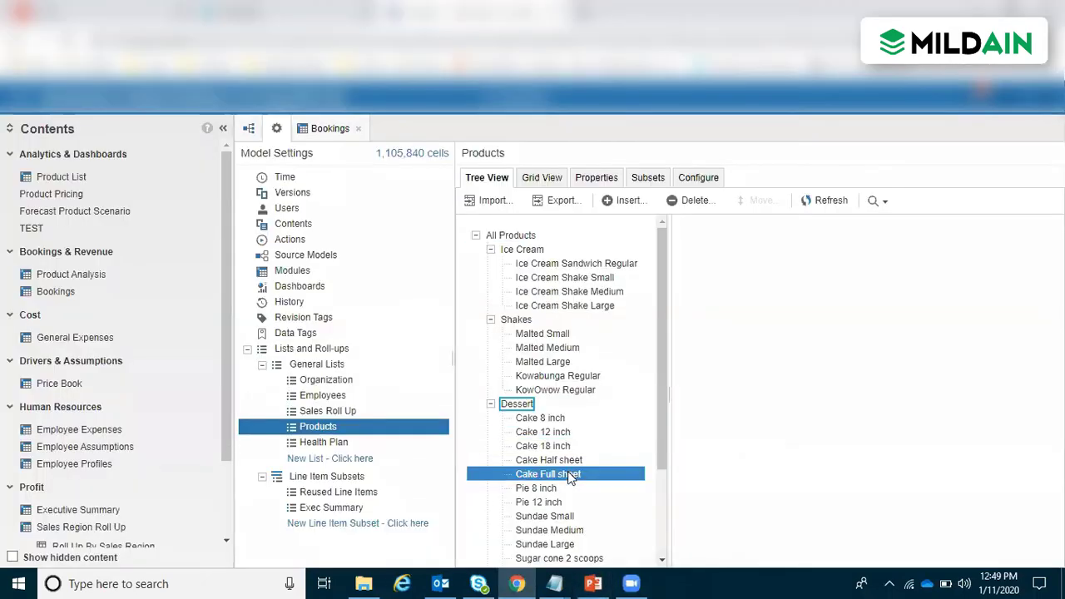
- Collapse the Dessert, Shakes and Ice Cream groups in the Products hierarchy and review the four product groups
{"action": "left_click", "coordinate": [490, 404]}
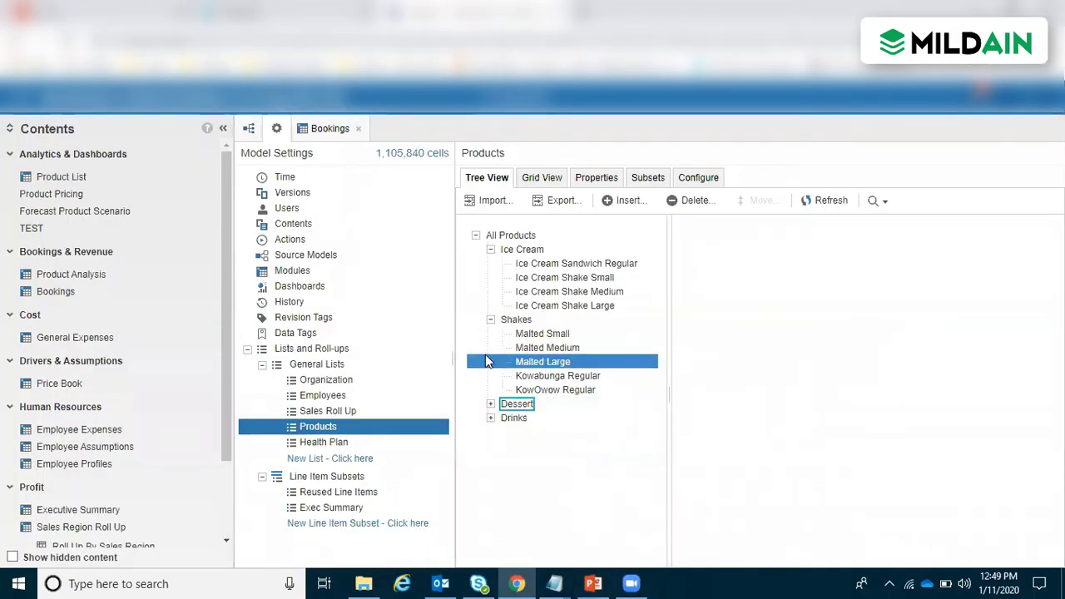
{"action": "left_click_drag", "start_coordinate": [492, 322], "coordinate": [659, 337]}
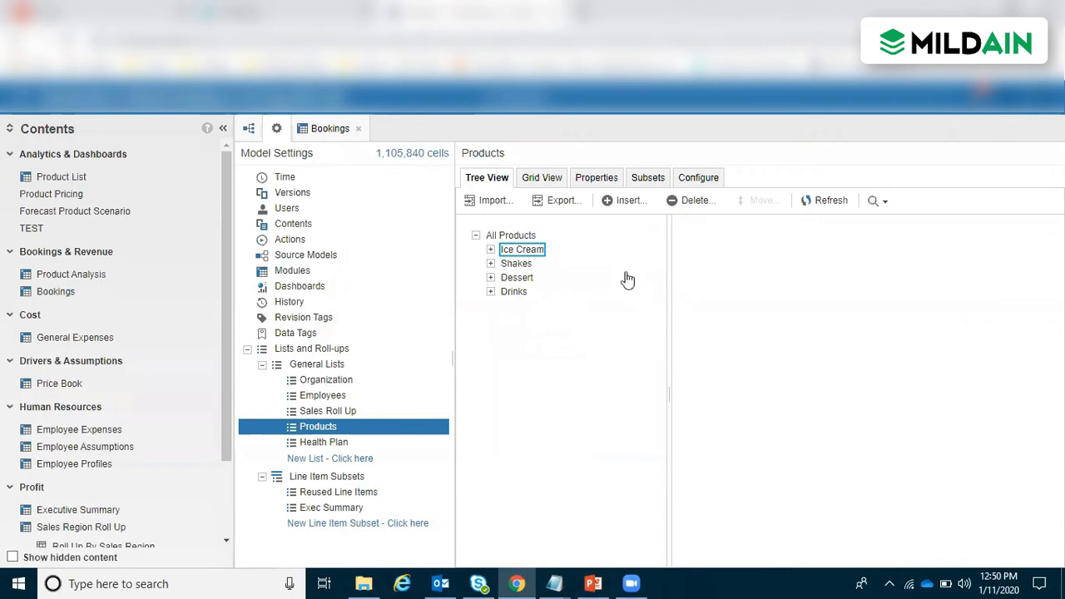
{"action": "left_click", "coordinate": [560, 262]}
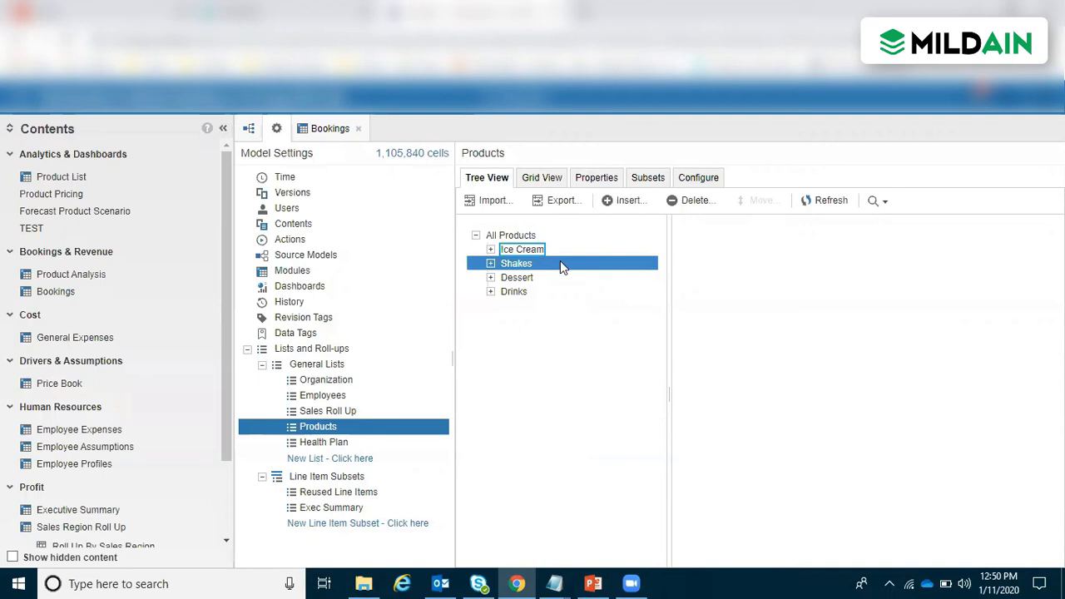
- Open the properties of the Products list and examine the Unit Sales Price and Unit Cost entries
{"action": "mouse_move", "coordinate": [560, 260]}
{"action": "left_mouse_down"}
{"action": "mouse_move", "coordinate": [608, 180]}
{"action": "mouse_move", "coordinate": [660, 297]}
{"action": "left_mouse_up"}
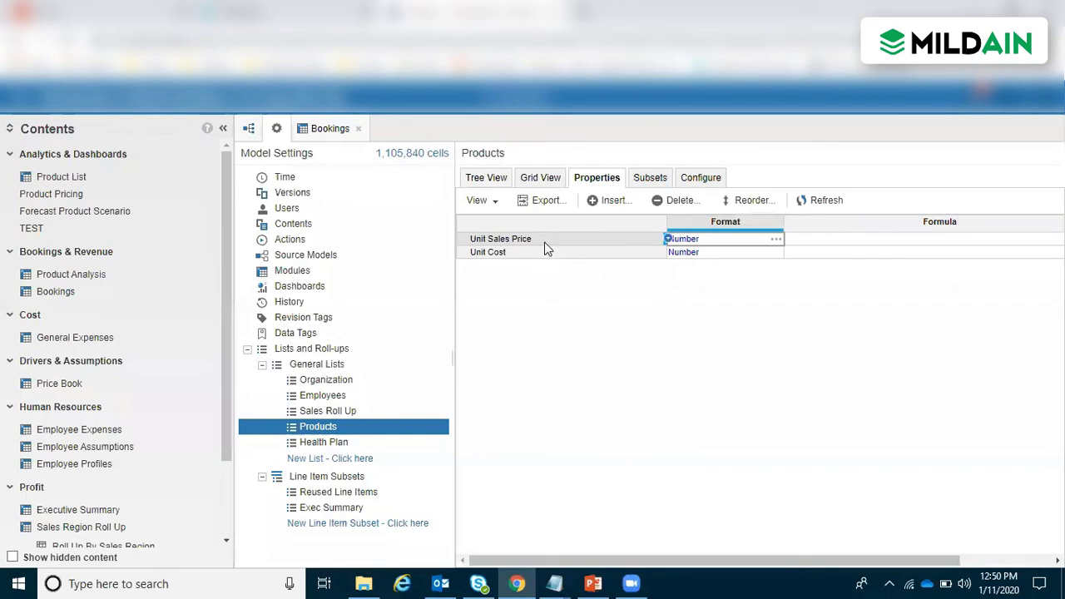
{"action": "left_click", "coordinate": [545, 241]}
{"action": "left_click", "coordinate": [548, 253]}
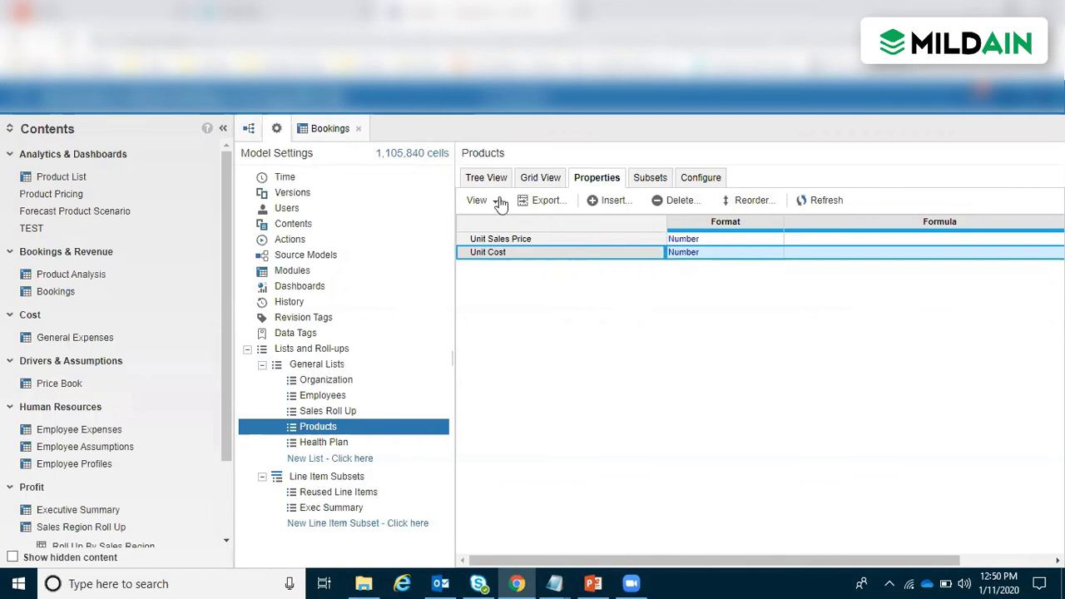
- Examine each product's code, unit sales price and unit cost in the grid, rechecking the product hierarchy in the tree
{"action": "left_click", "coordinate": [539, 179]}
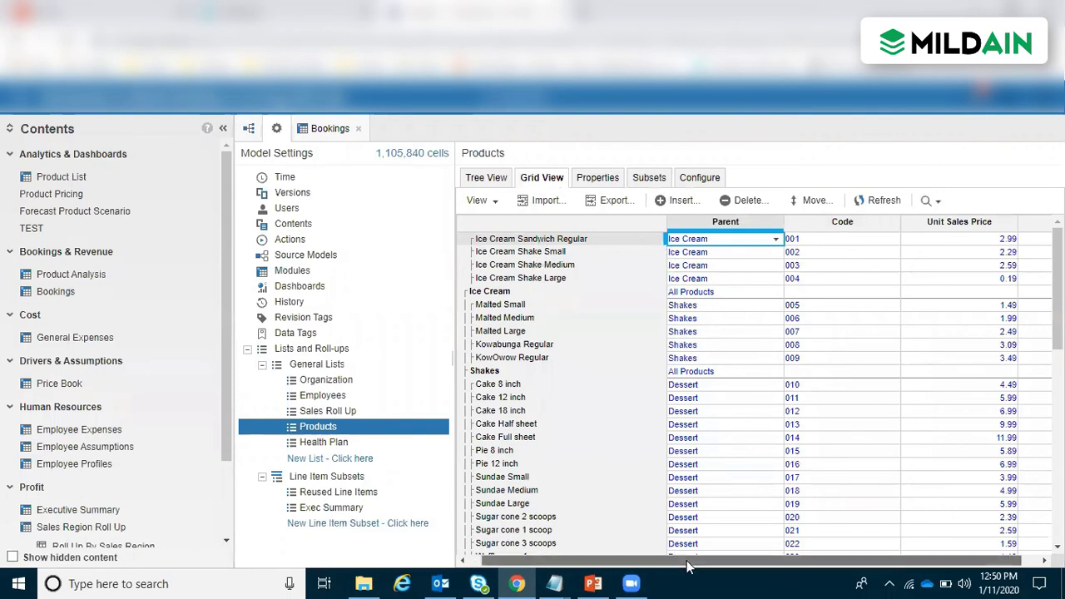
{"action": "left_click_drag", "start_coordinate": [686, 560], "coordinate": [705, 561]}
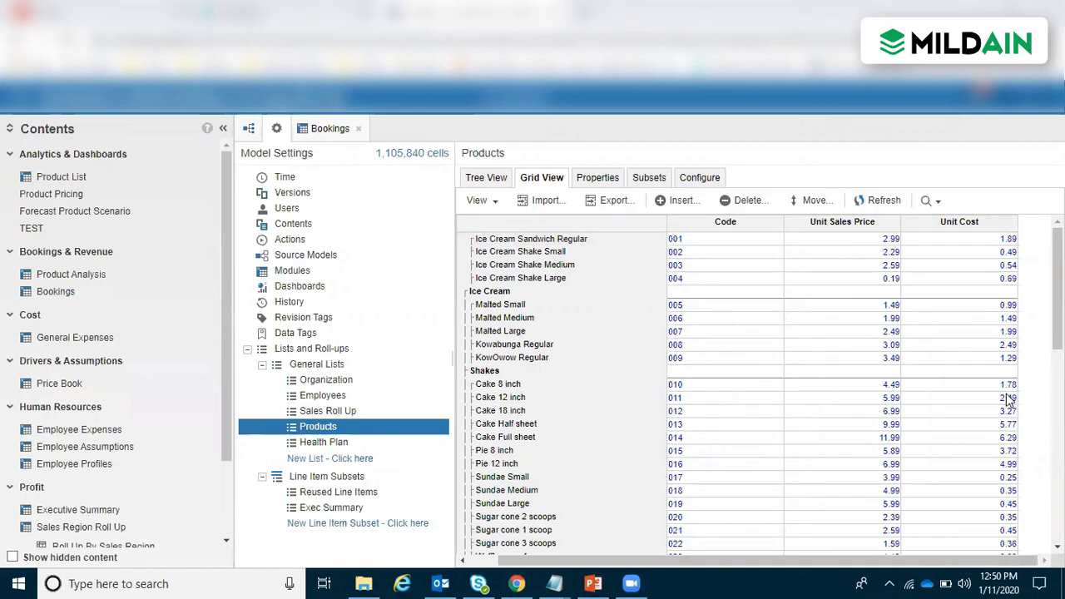
{"action": "left_click", "coordinate": [483, 181]}
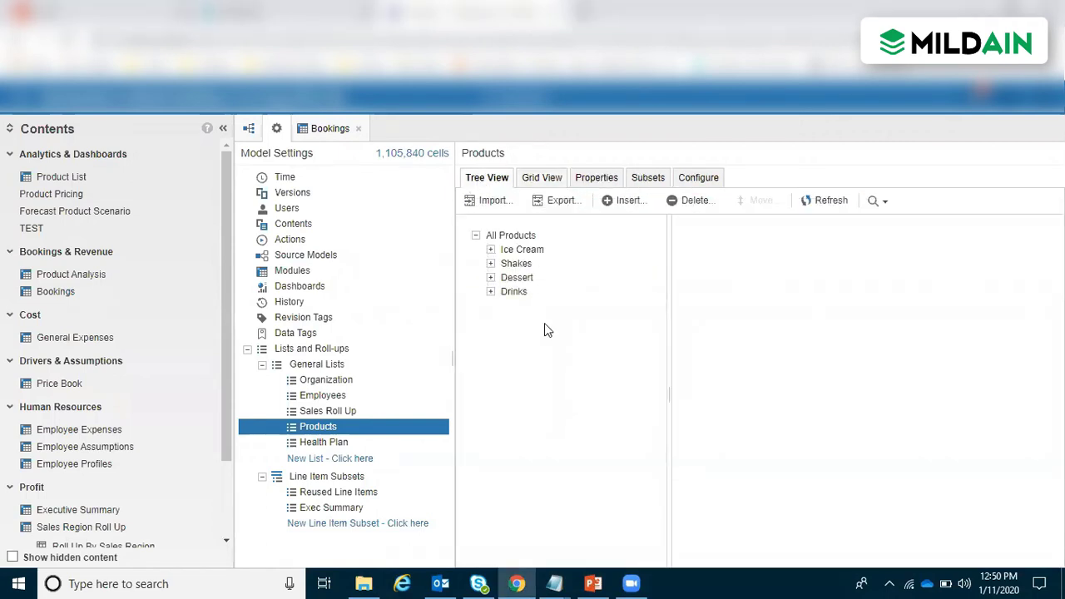
{"action": "left_click", "coordinate": [541, 178]}
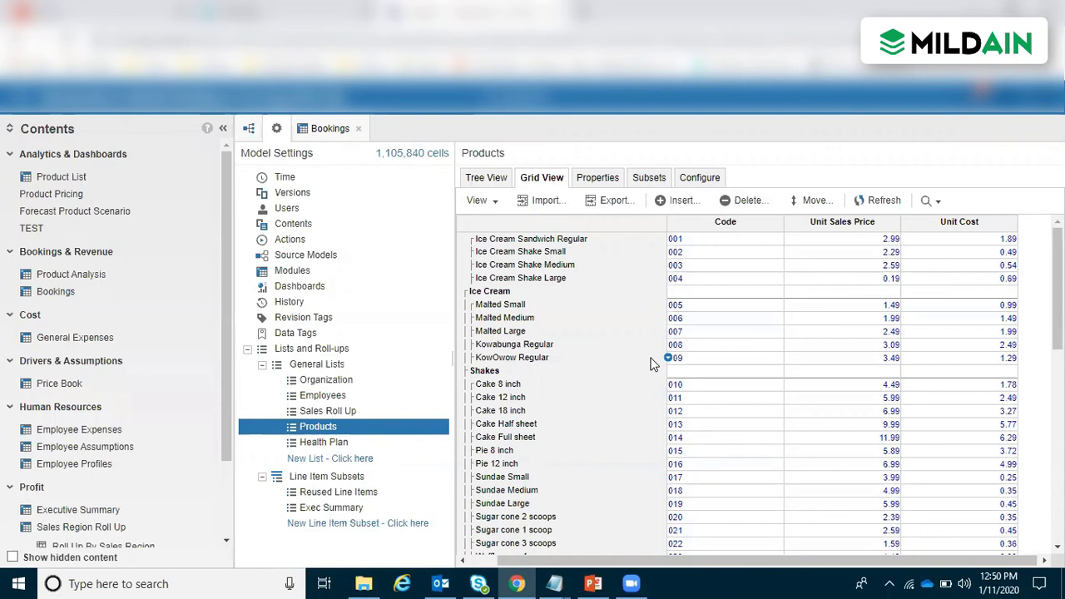
{"action": "left_click_drag", "start_coordinate": [697, 562], "coordinate": [710, 580]}
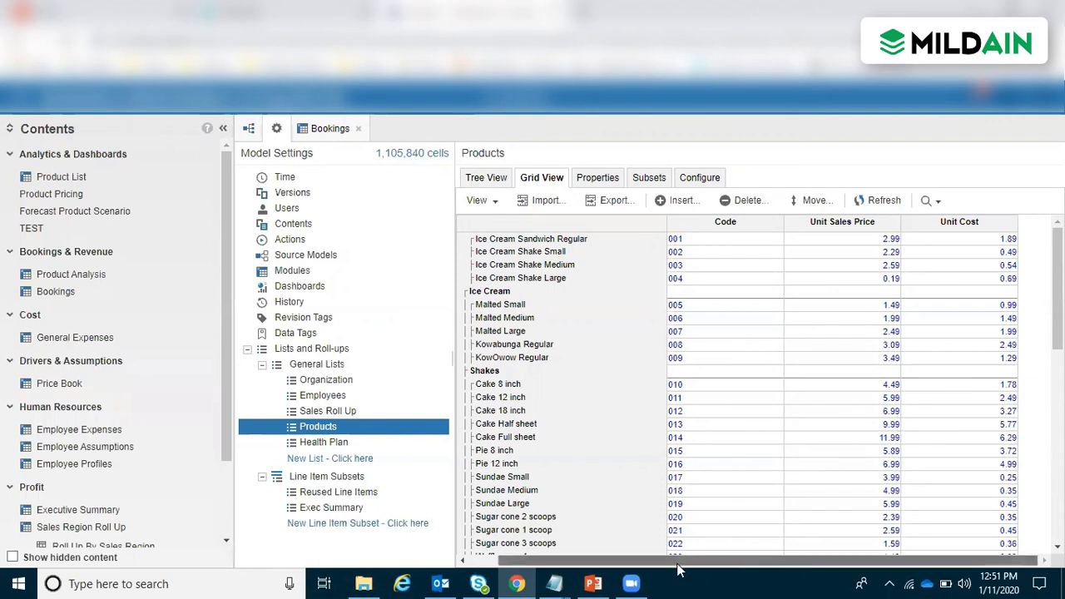
- Compare the Parent column of the Products grid with the Code, Unit Sales Price and Unit Cost columns
{"action": "left_click_drag", "start_coordinate": [677, 562], "coordinate": [660, 558]}
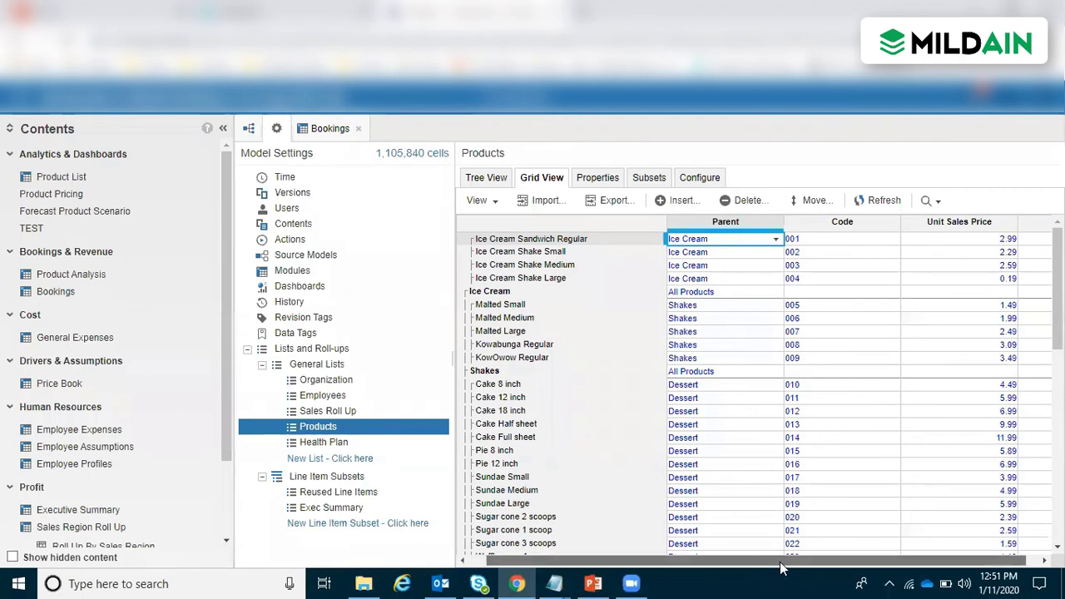
{"action": "left_click_drag", "start_coordinate": [780, 562], "coordinate": [794, 568]}
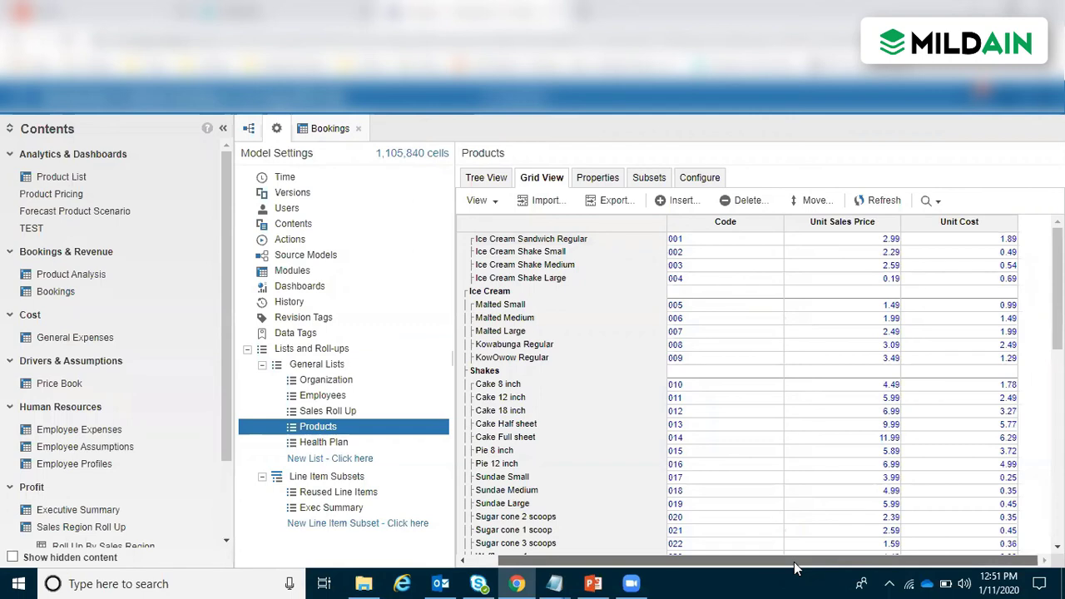
{"action": "mouse_move", "coordinate": [795, 568]}
{"action": "left_mouse_down"}
{"action": "mouse_move", "coordinate": [779, 566]}
{"action": "mouse_move", "coordinate": [797, 570]}
{"action": "left_mouse_up"}
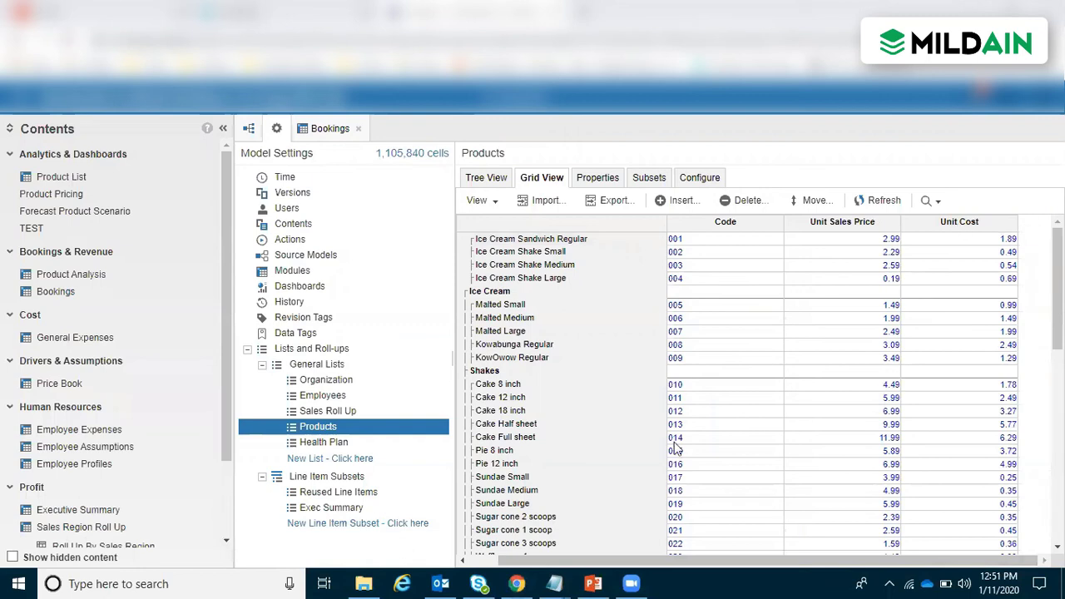
{"action": "left_click_drag", "start_coordinate": [685, 559], "coordinate": [670, 560]}
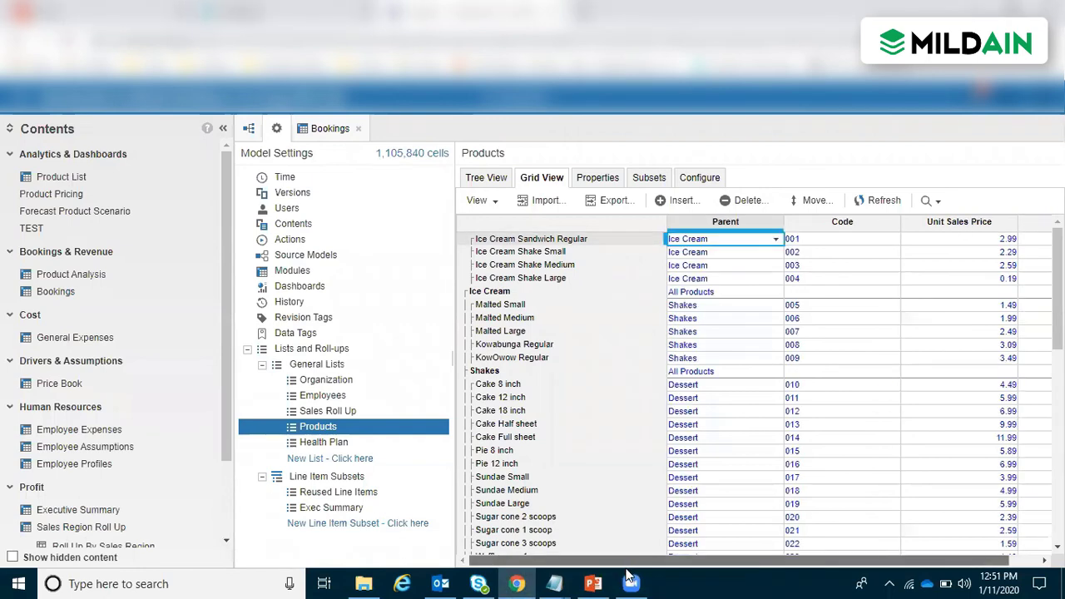
- Inspect the Ice Cream group row's Parent, Code, Unit Sales Price and Unit Cost cells
{"action": "left_click", "coordinate": [709, 297]}
{"action": "left_click", "coordinate": [842, 296]}
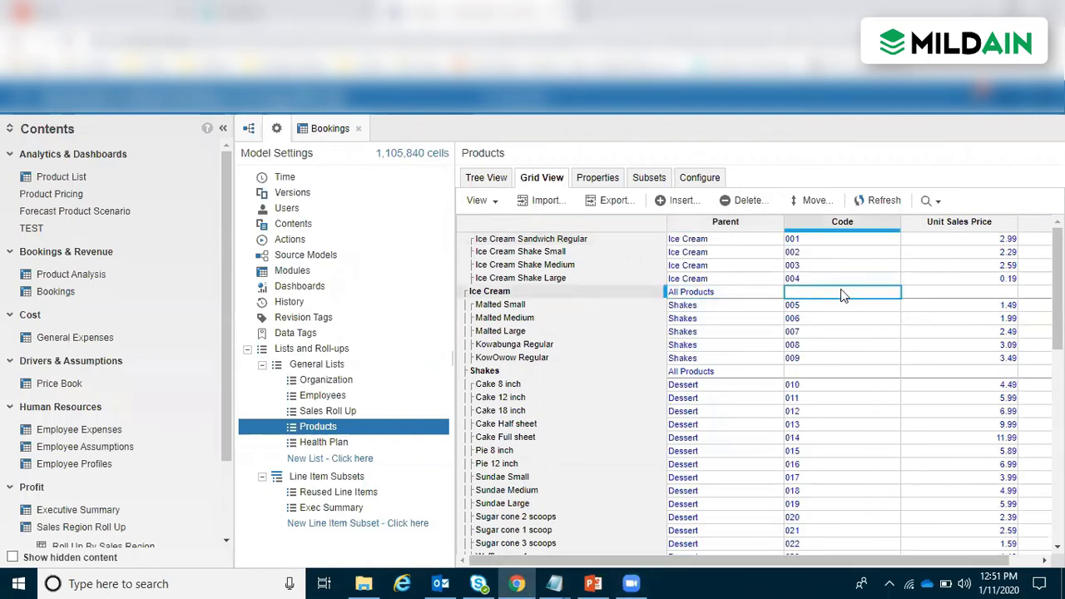
{"action": "left_click", "coordinate": [990, 294]}
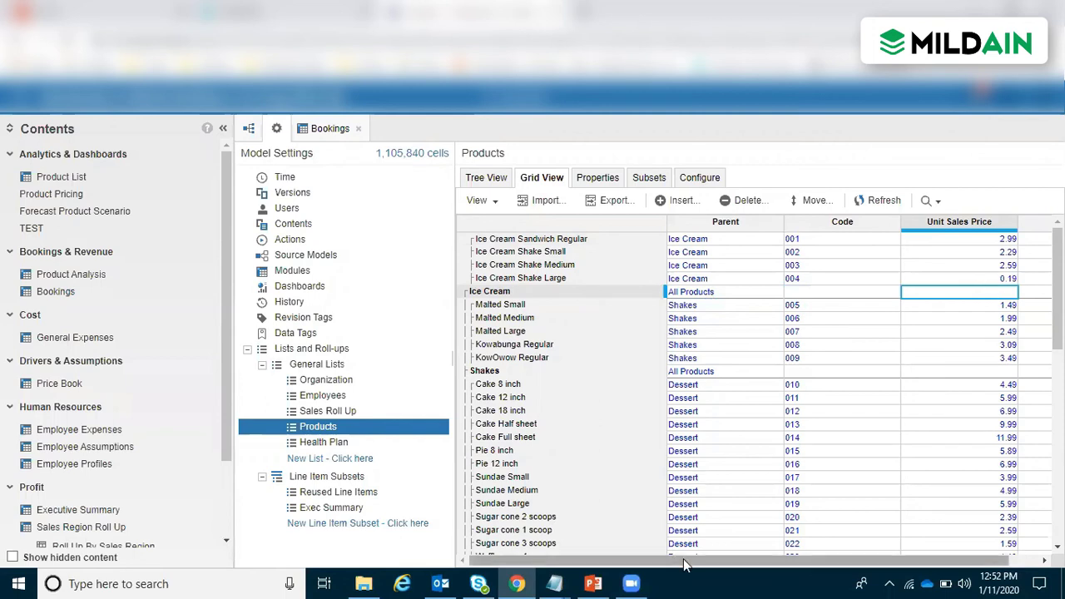
{"action": "left_click_drag", "start_coordinate": [683, 558], "coordinate": [726, 559]}
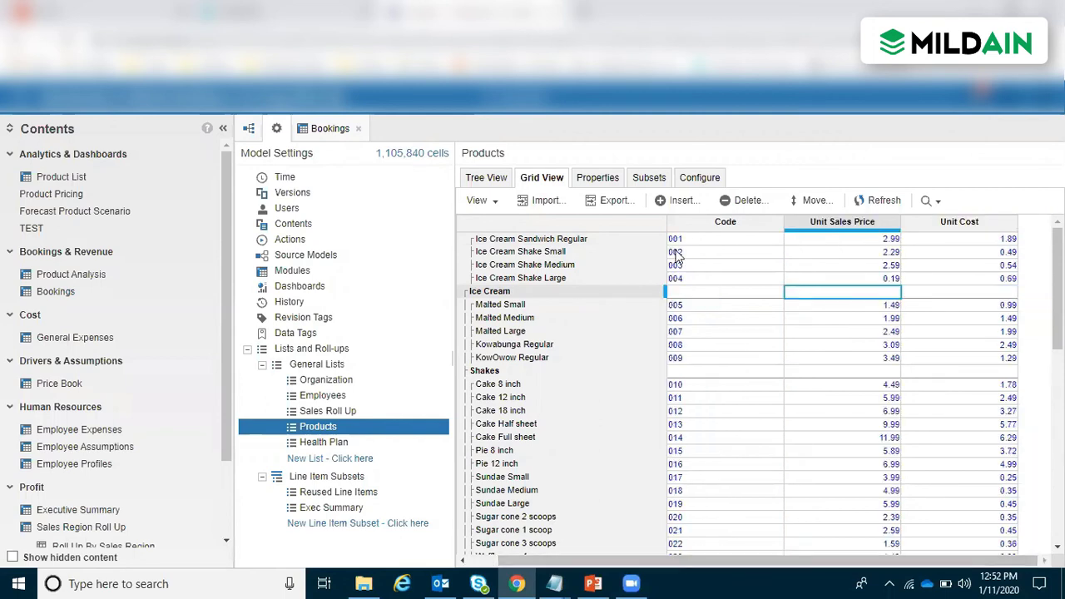
- Return to the Products list properties and inspect the Format and Formula settings of Unit Cost
{"action": "left_click", "coordinate": [598, 178]}
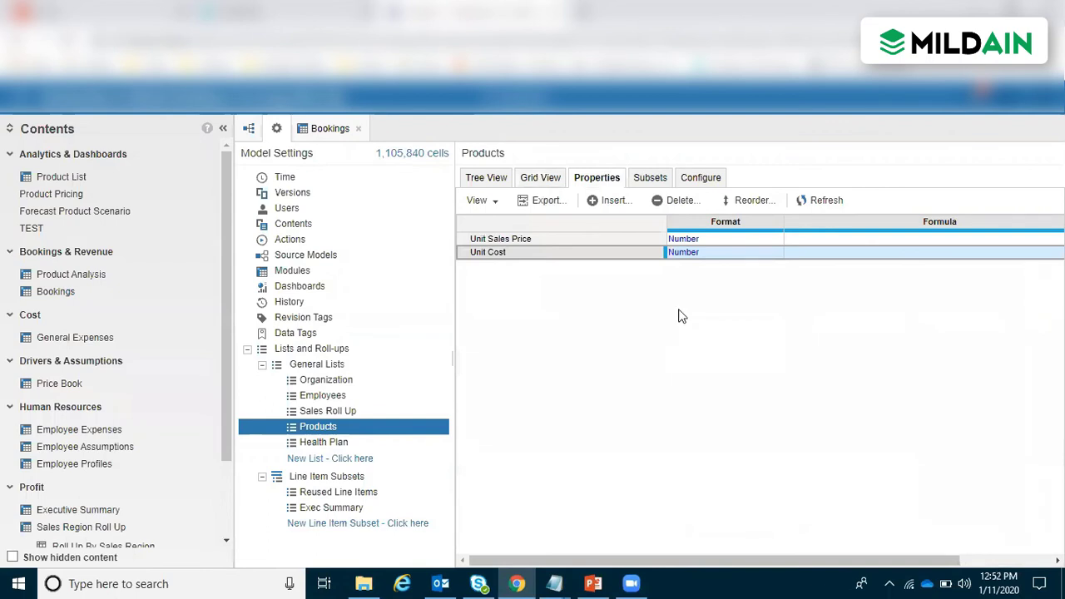
{"action": "left_click", "coordinate": [889, 258]}
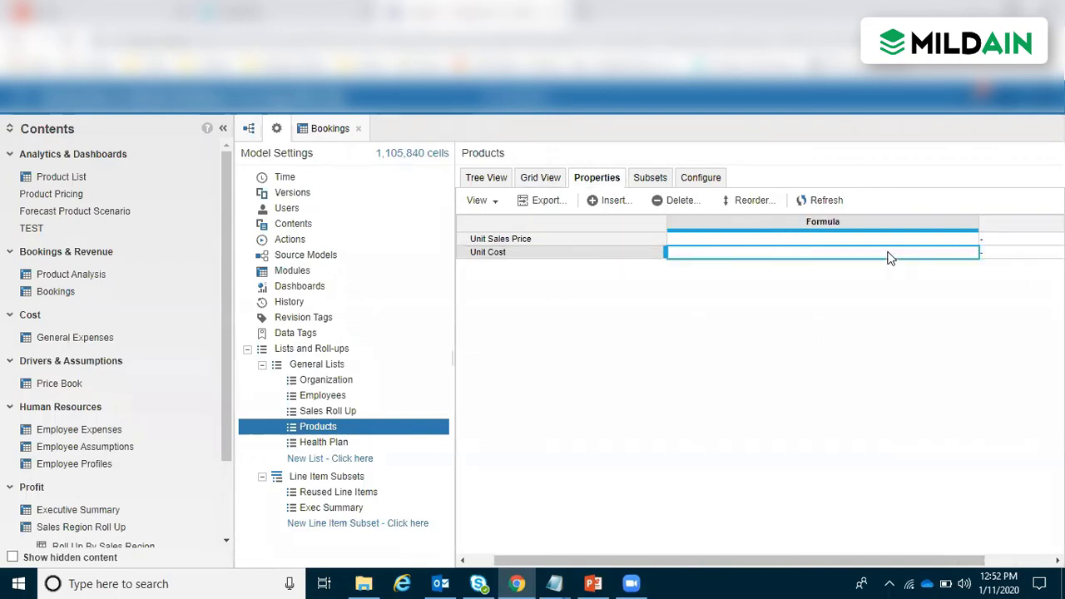
{"action": "left_click_drag", "start_coordinate": [704, 561], "coordinate": [654, 560]}
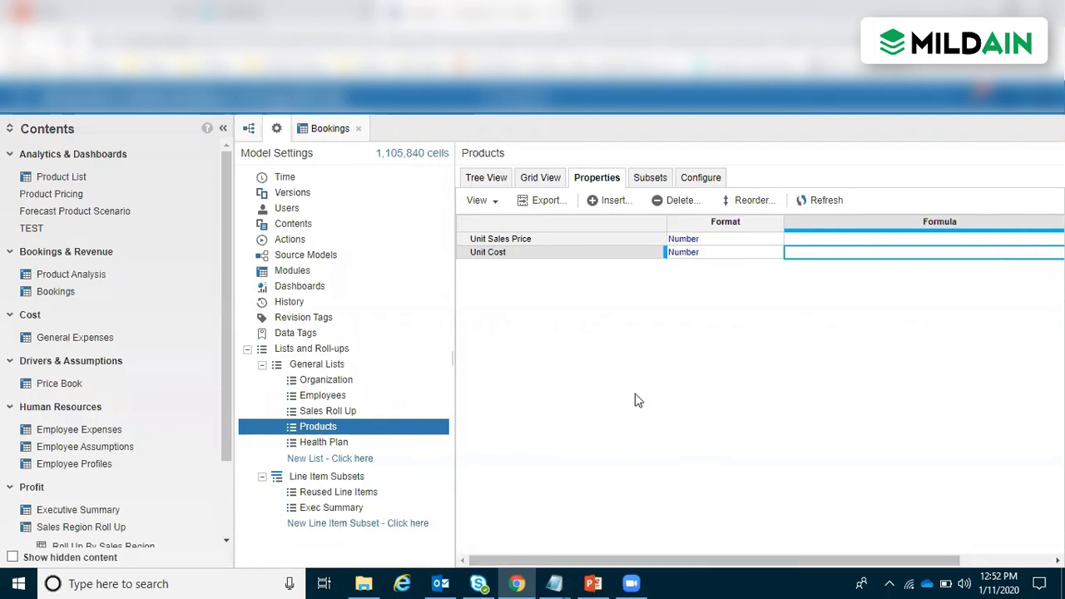
- Reopen the Products grid and inspect the Parent assignment of the Ice Cream group
{"action": "left_click", "coordinate": [551, 180]}
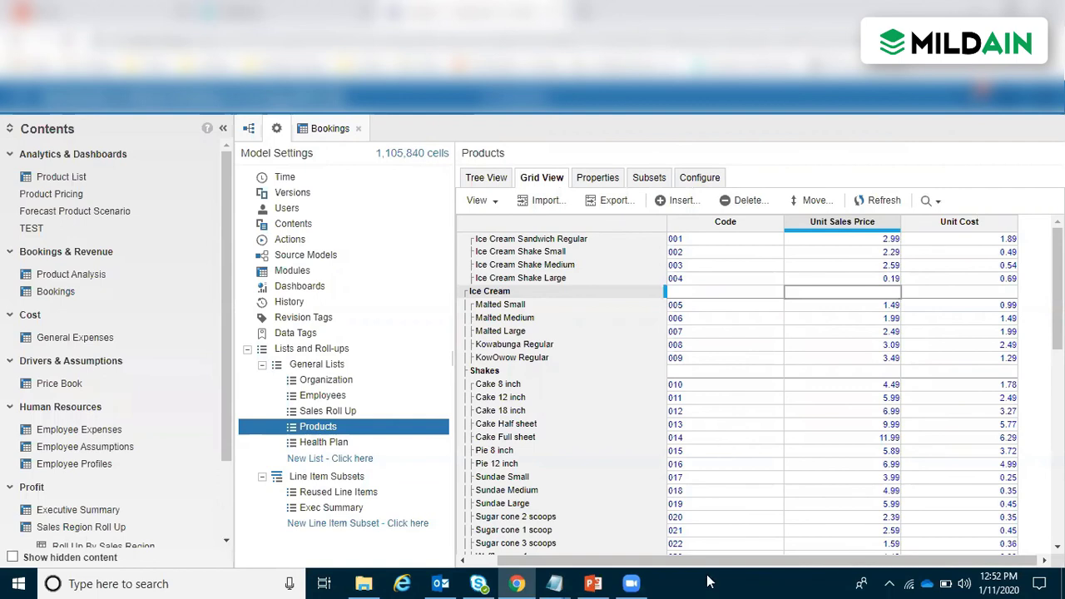
{"action": "scroll", "coordinate": [699, 568], "scroll_direction": "left", "scroll_amount": 1}
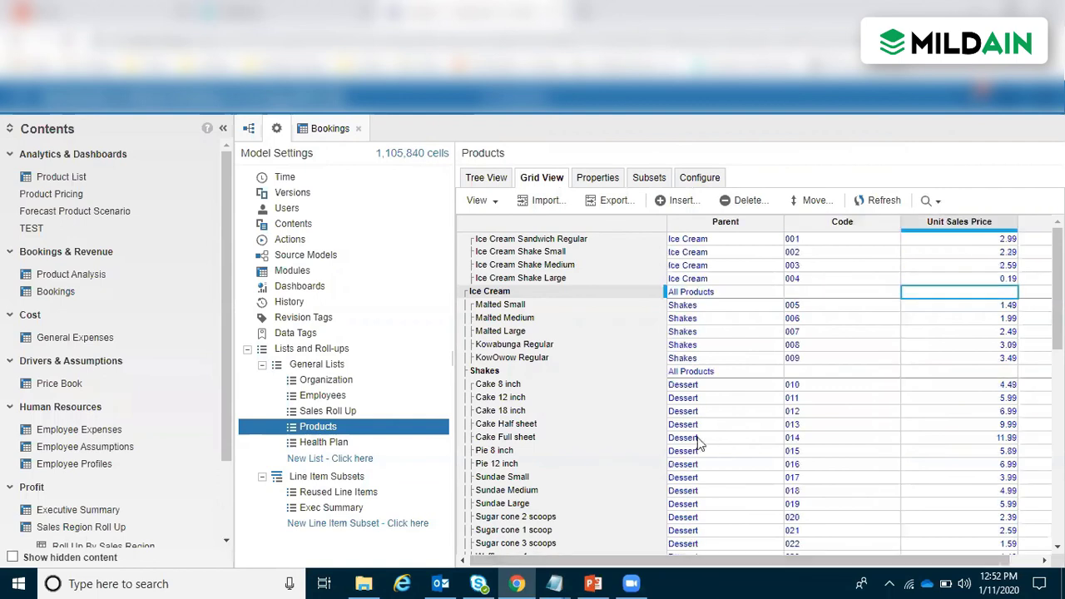
{"action": "left_click", "coordinate": [694, 295]}
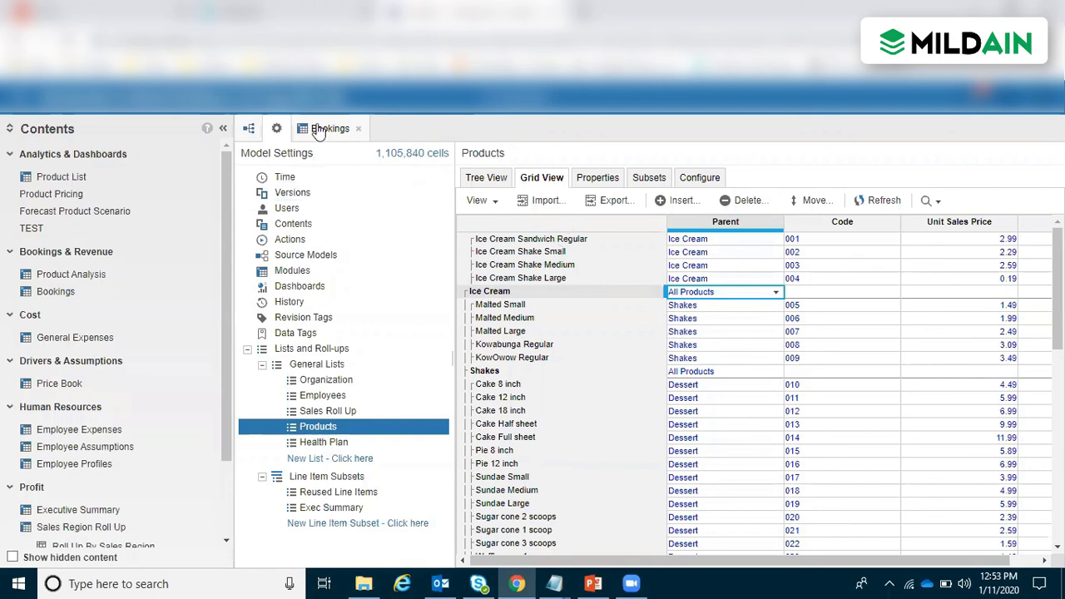
- Return to the Bookings module and switch its product page selector to the Ice Cream group
{"action": "left_click", "coordinate": [319, 130]}
{"action": "left_click", "coordinate": [530, 215]}
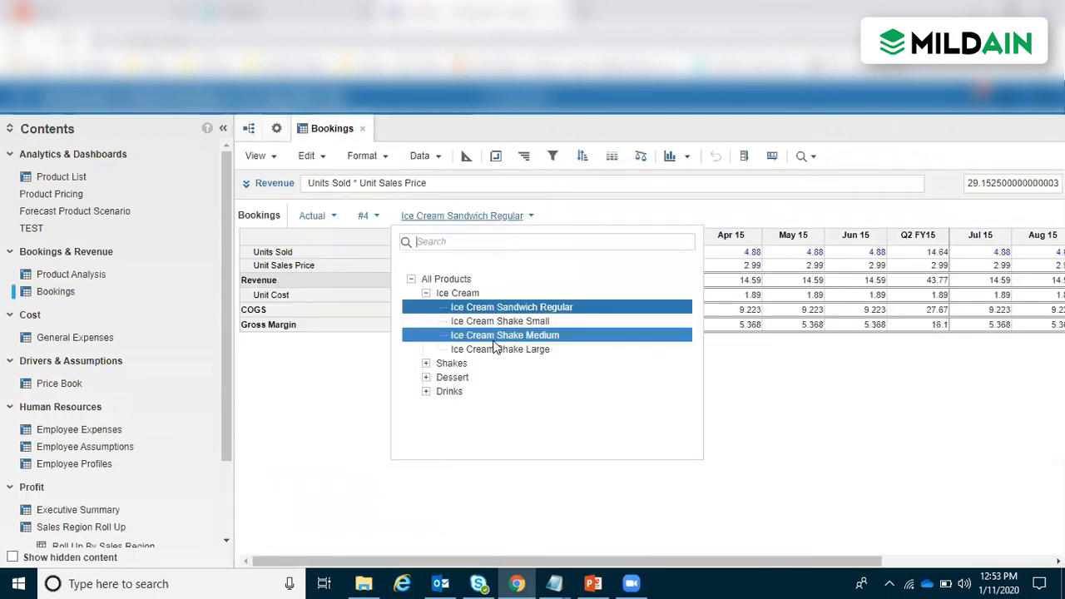
{"action": "left_click", "coordinate": [446, 295]}
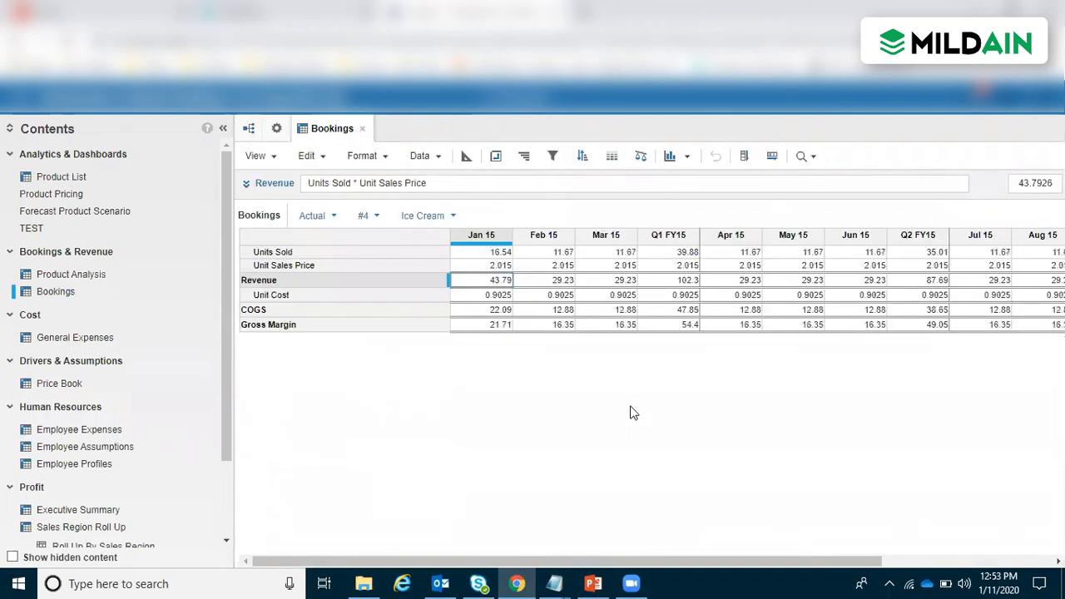
- Examine the products under Ice Cream in the Bookings page selector, keeping the Ice Cream group selected
{"action": "left_click", "coordinate": [455, 218]}
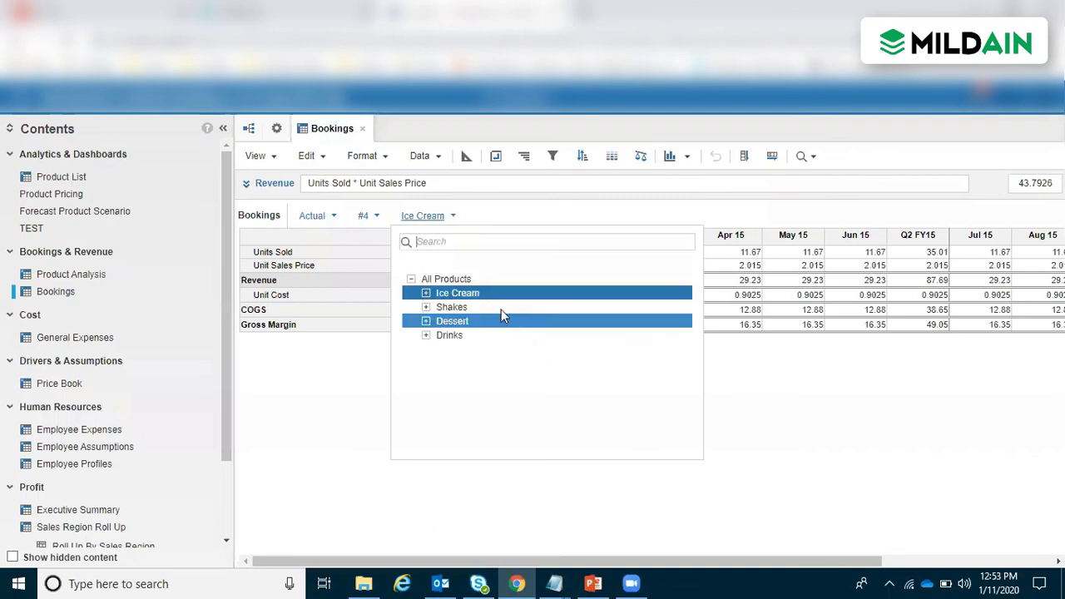
{"action": "left_click", "coordinate": [426, 293]}
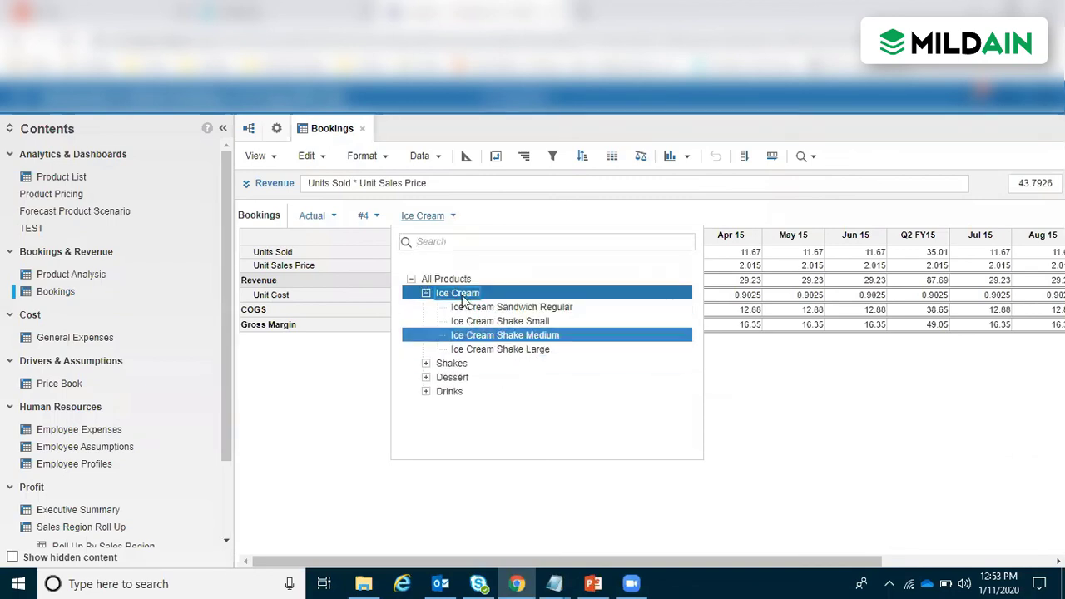
{"action": "left_click", "coordinate": [828, 458]}
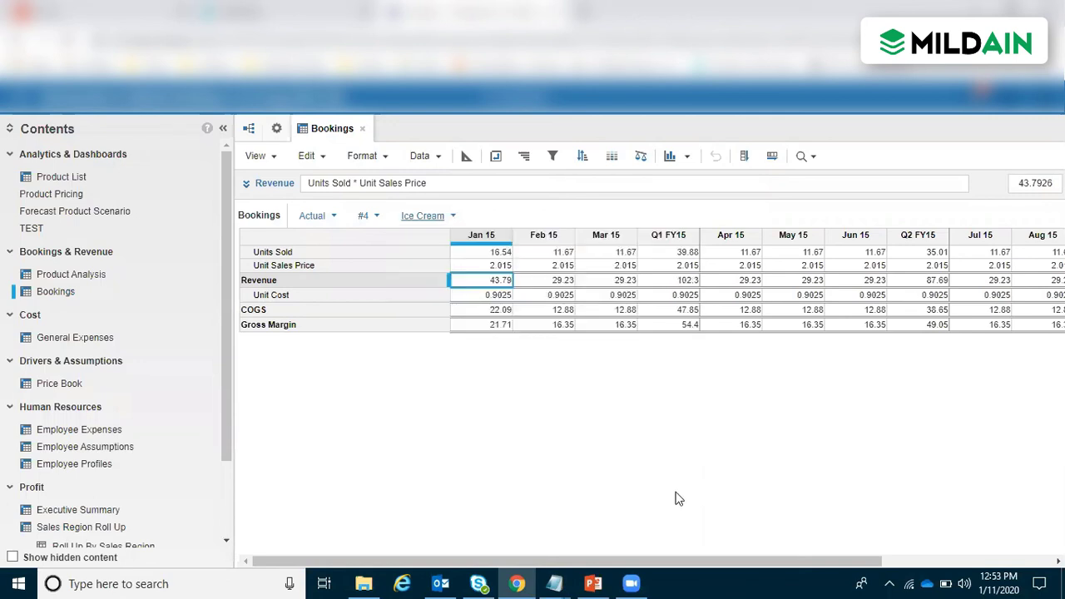
- Inspect the Units Sold totals for Q1 FY15, Q4 FY15 and the full year FY15 in Bookings
{"action": "left_click", "coordinate": [668, 253]}
{"action": "left_click_drag", "start_coordinate": [608, 563], "coordinate": [824, 556]}
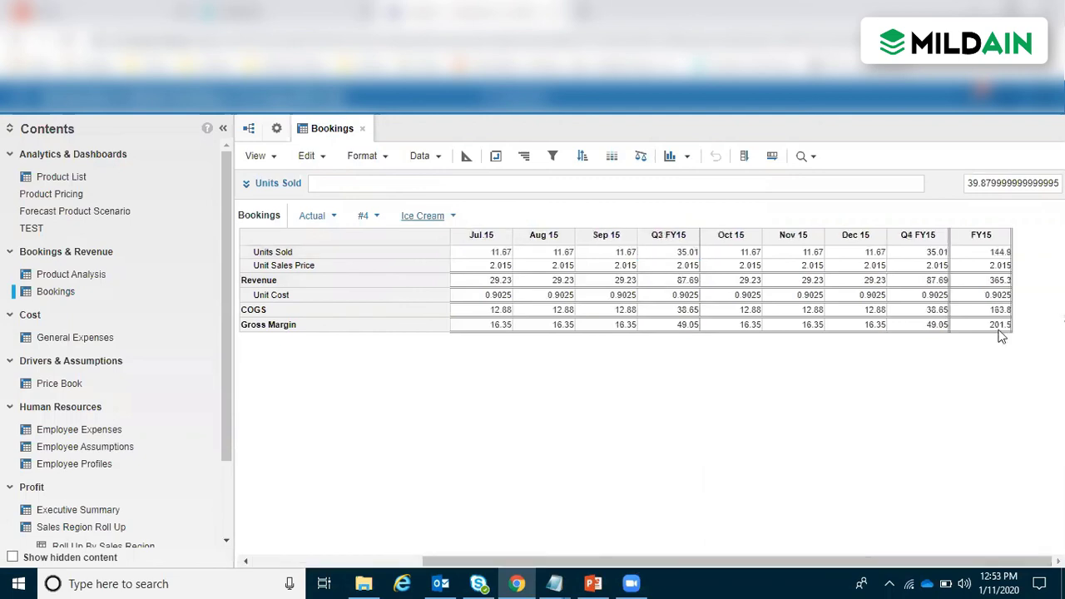
{"action": "left_click", "coordinate": [924, 252]}
{"action": "left_click", "coordinate": [999, 253]}
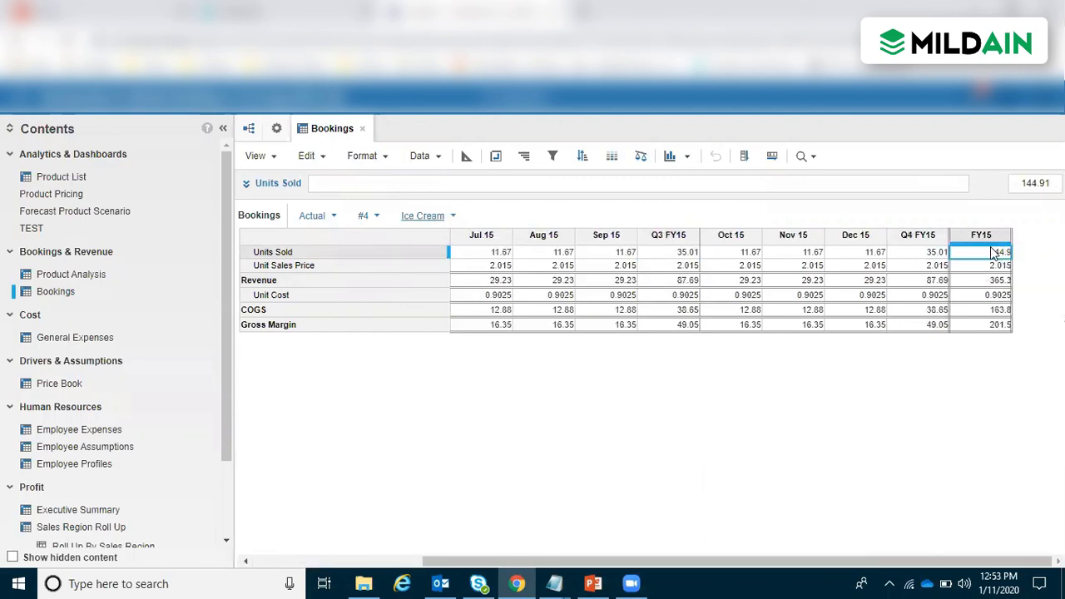